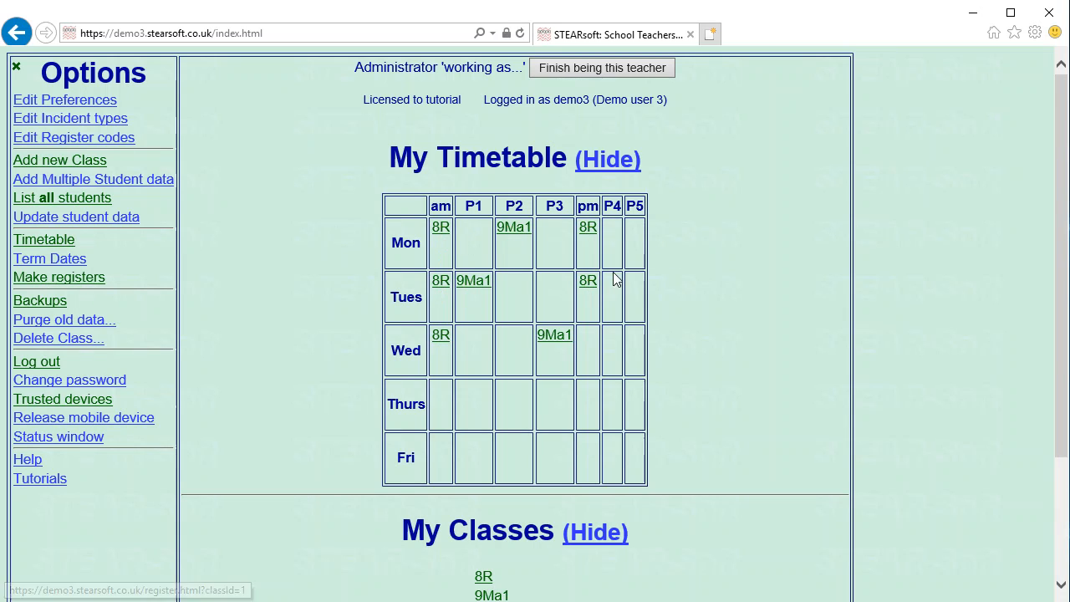
- View class 8R's register in the demo3 account and switch from working as demo3 to the demo4 teacher area
click(441, 337)
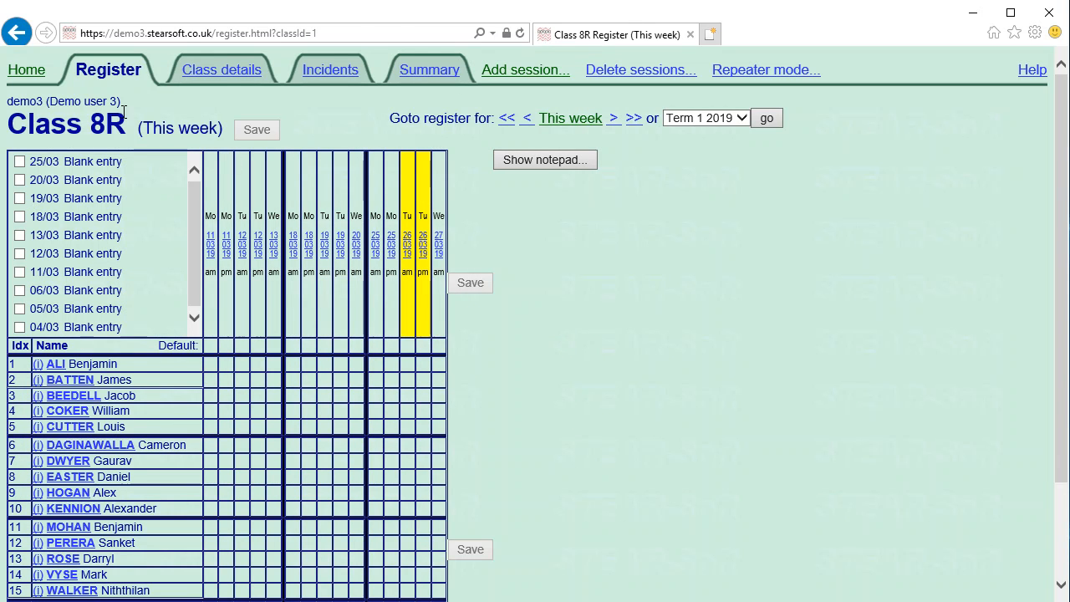
click(26, 70)
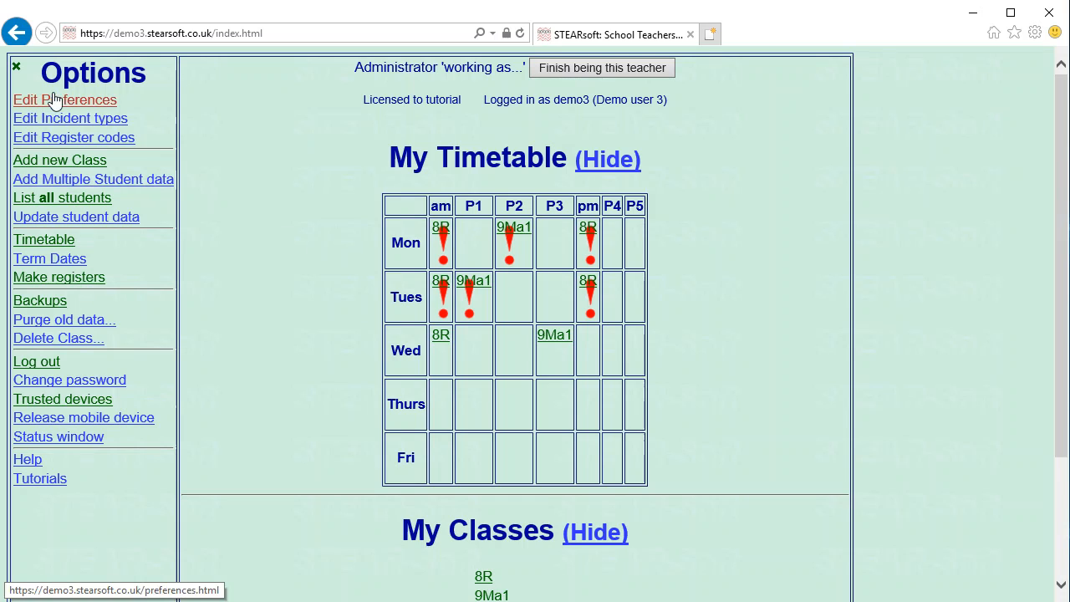
click(541, 69)
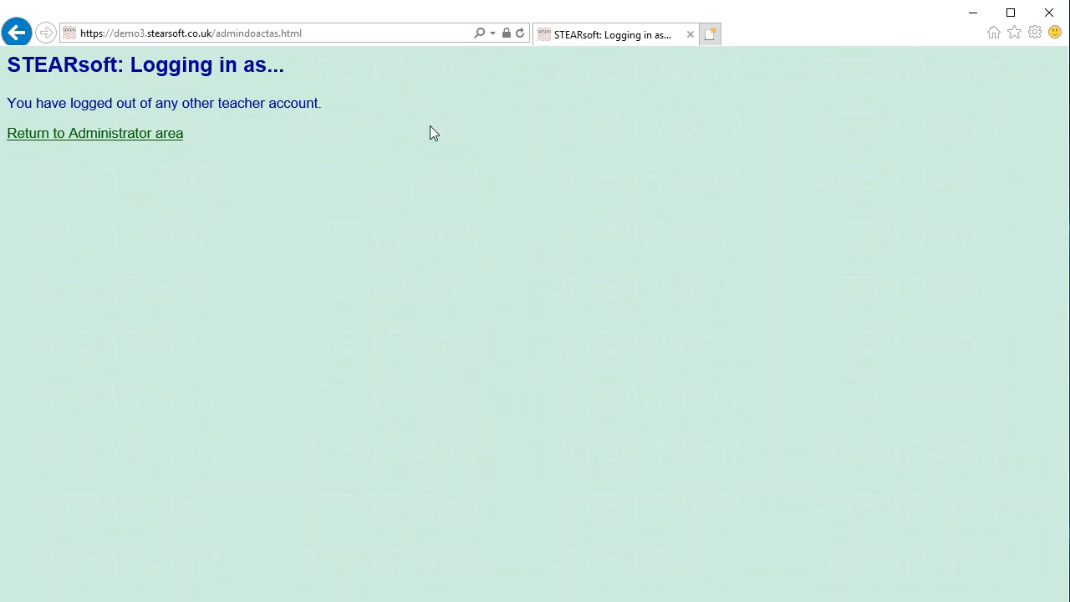
click(89, 135)
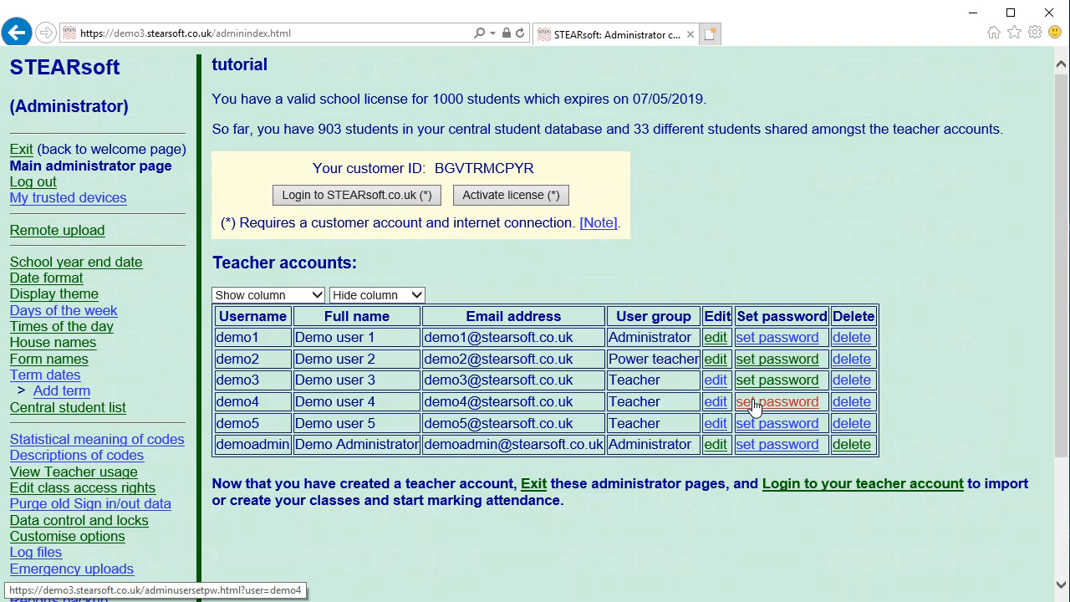
click(755, 404)
click(101, 468)
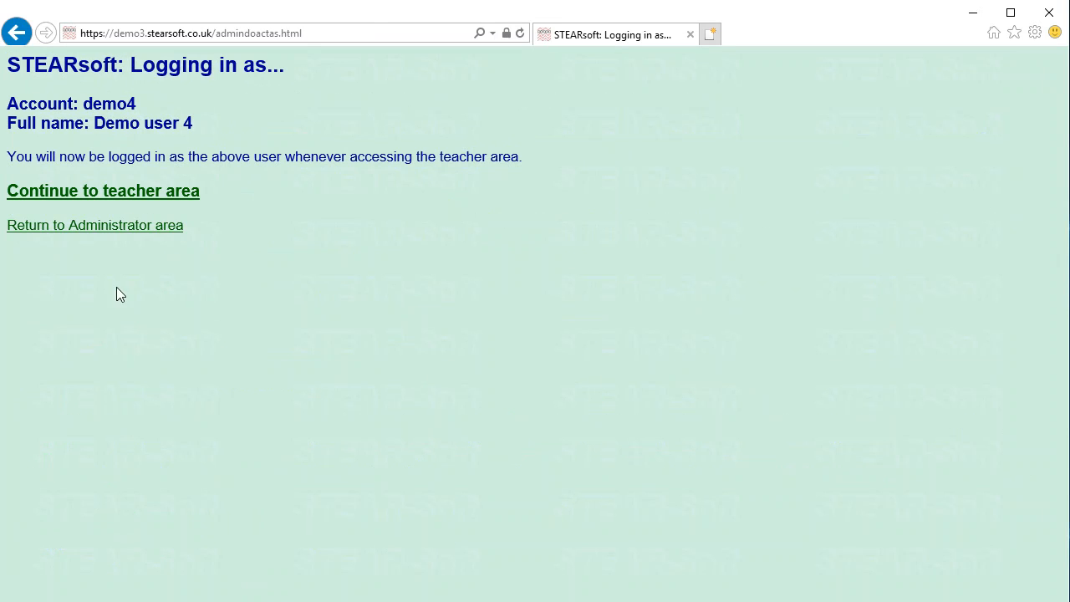
click(115, 192)
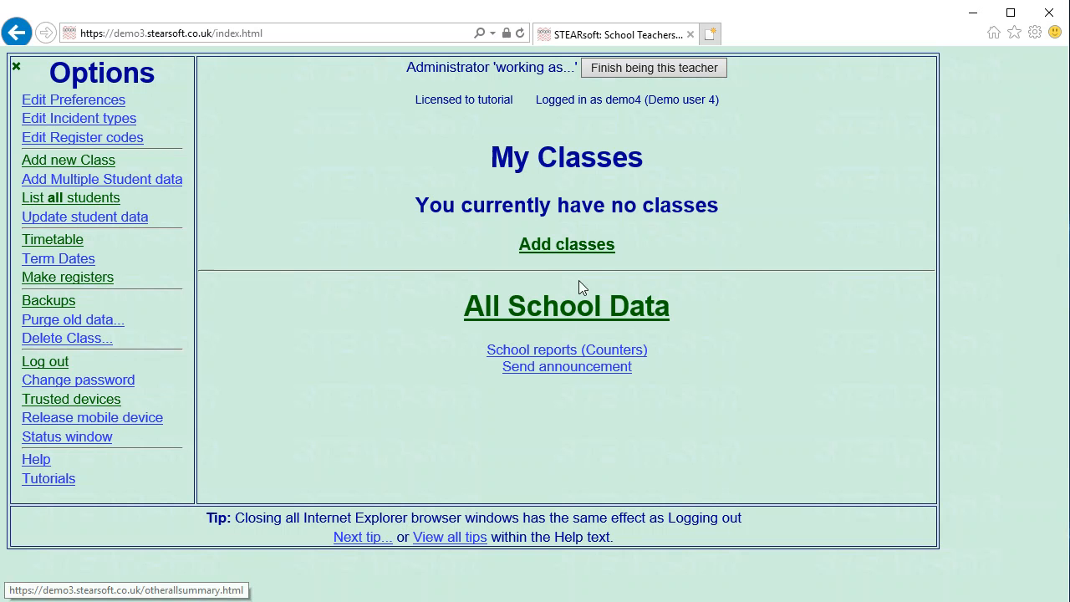
- Add a new class named 8R with year group 8 and mark it as a priority class
click(568, 245)
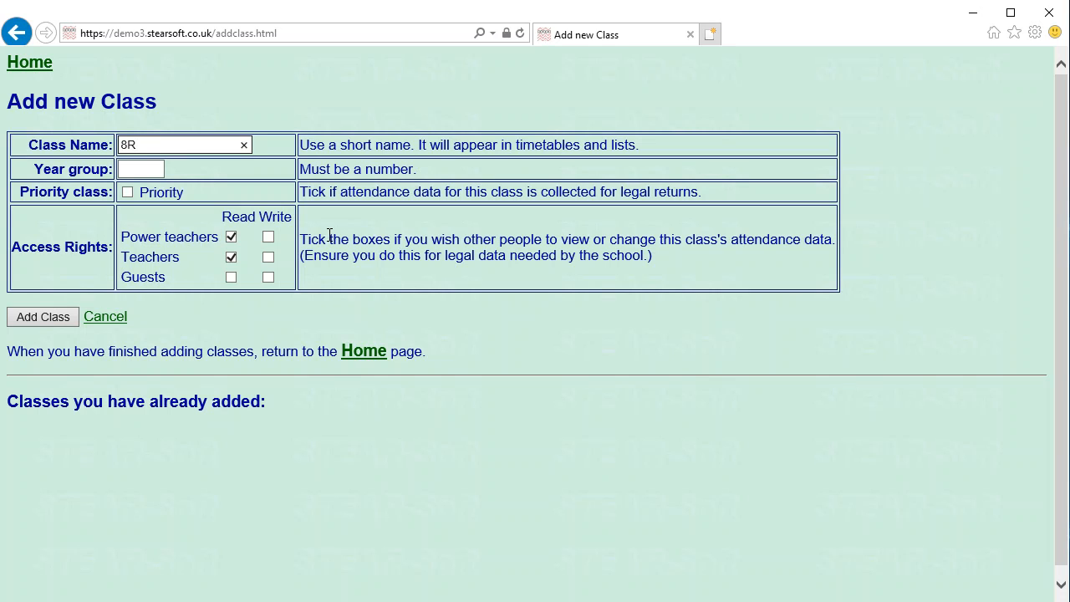
click(149, 169)
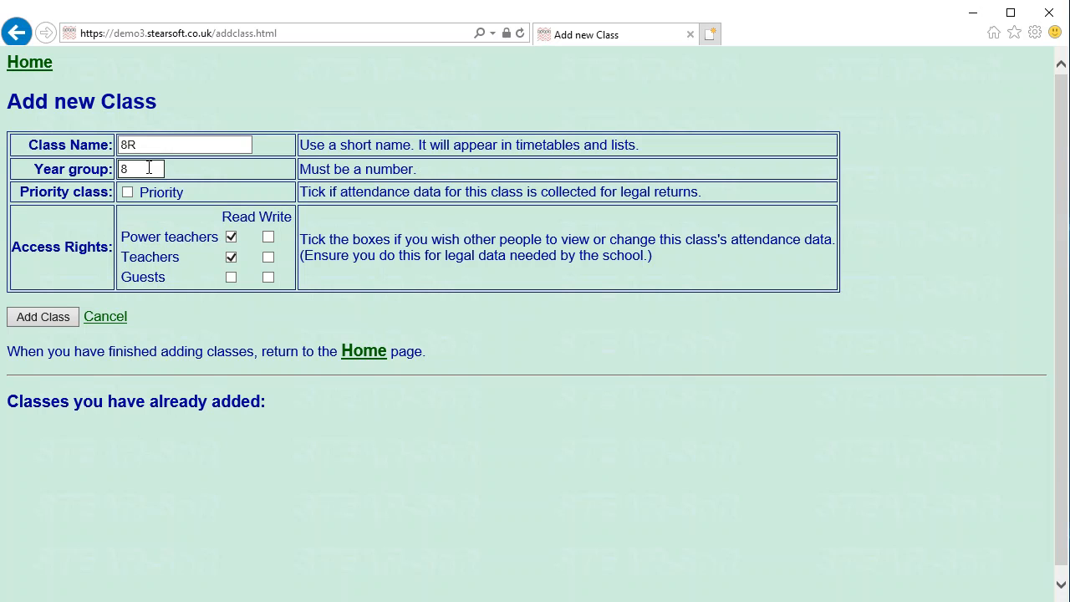
click(127, 193)
click(53, 319)
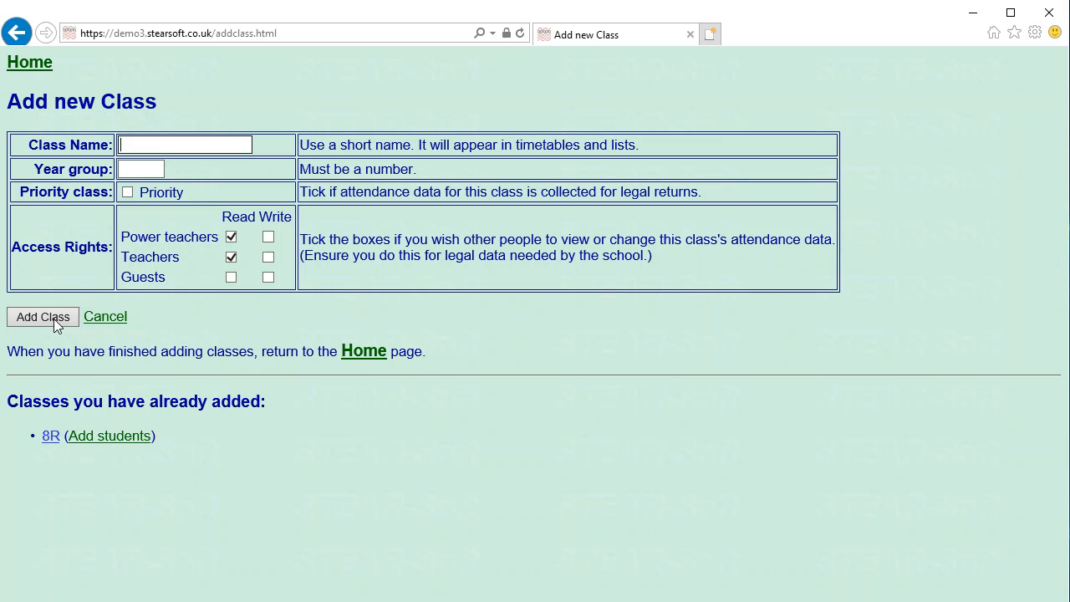
- Import all students from demo3's existing class 8R into the new 8R class
click(104, 436)
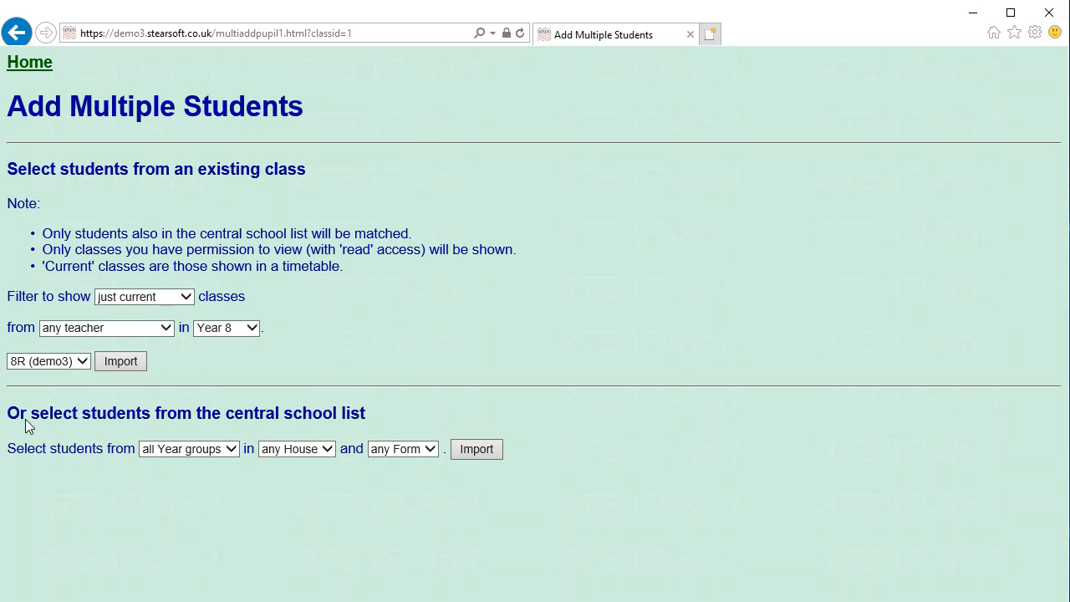
drag(31, 413, 284, 413)
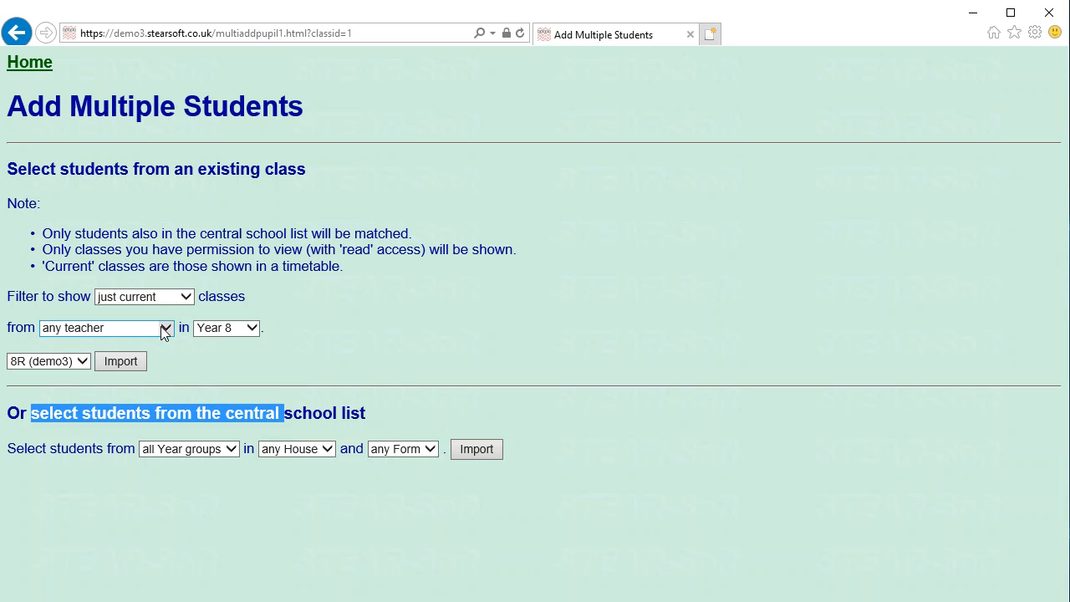
click(77, 362)
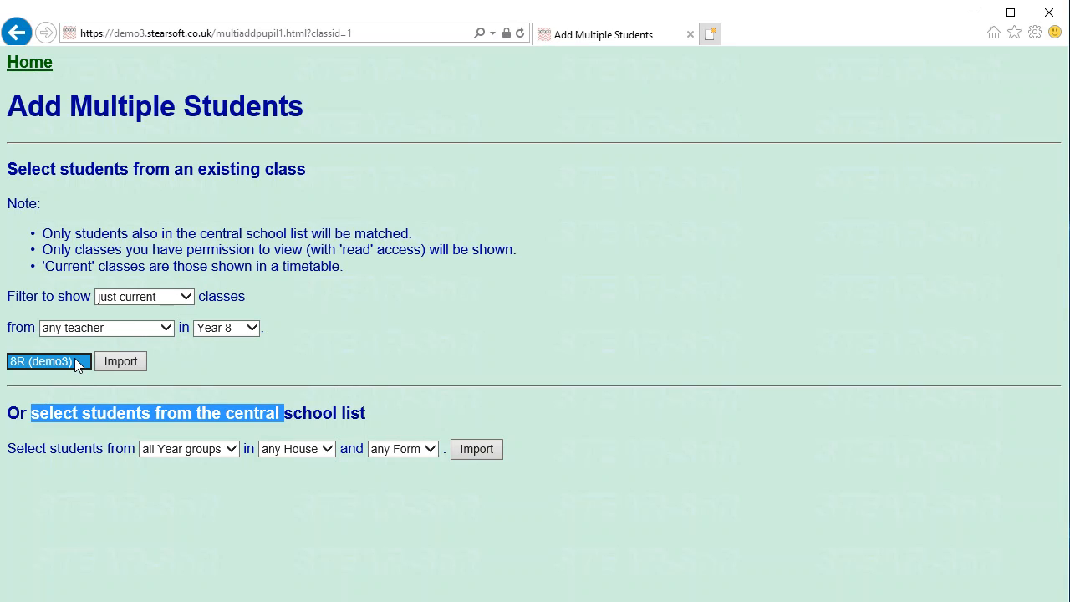
click(196, 360)
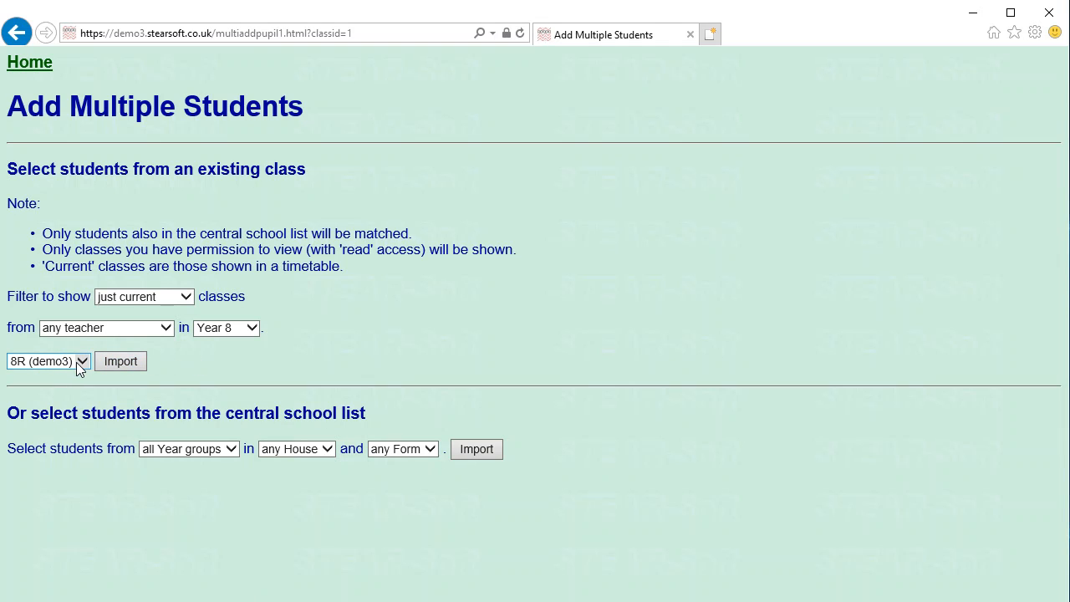
click(122, 367)
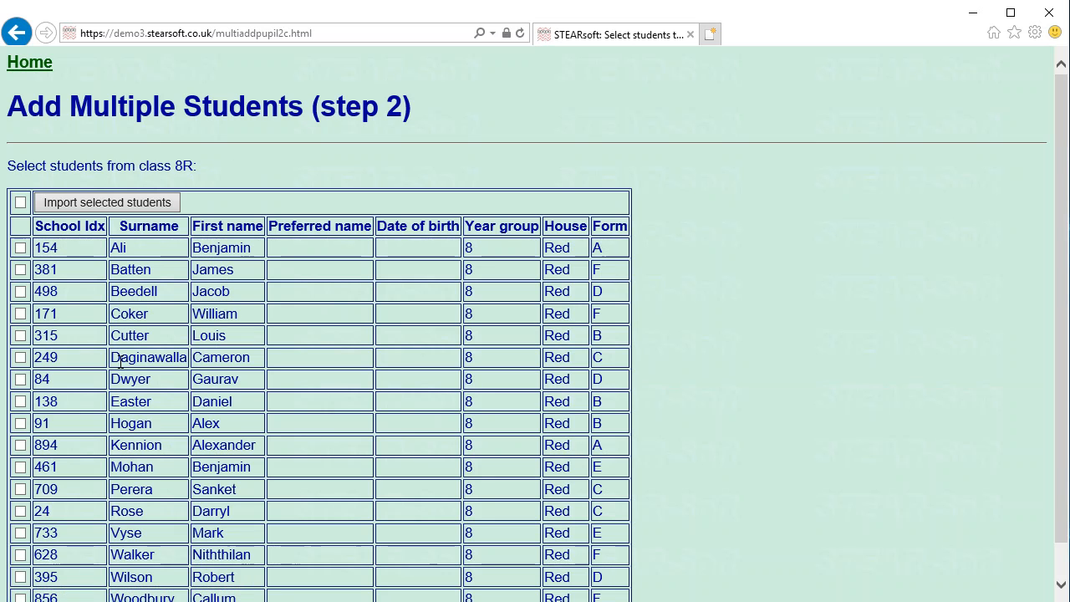
click(20, 202)
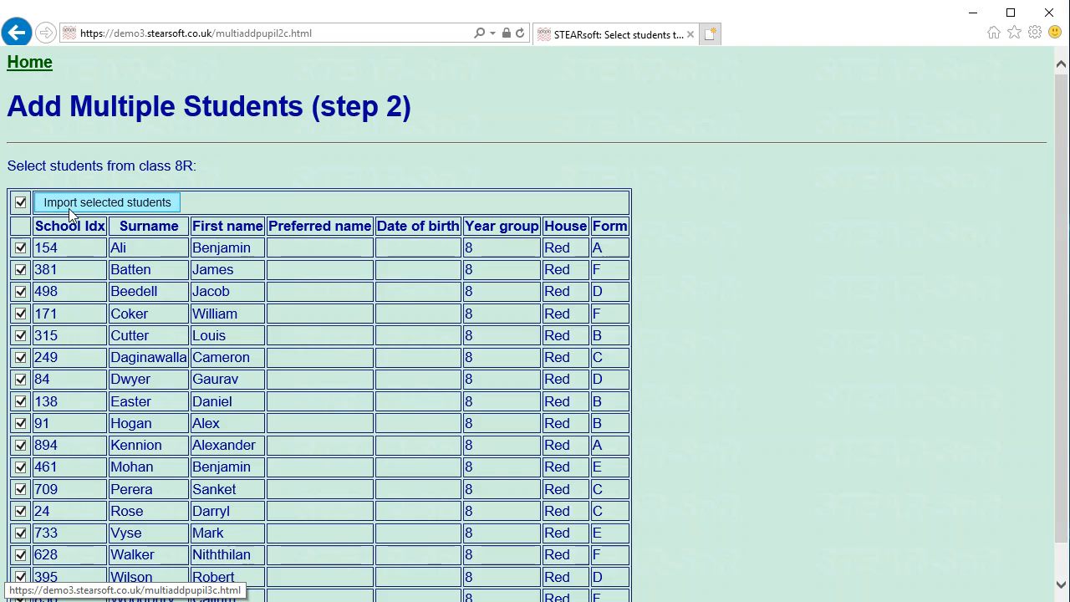
click(76, 204)
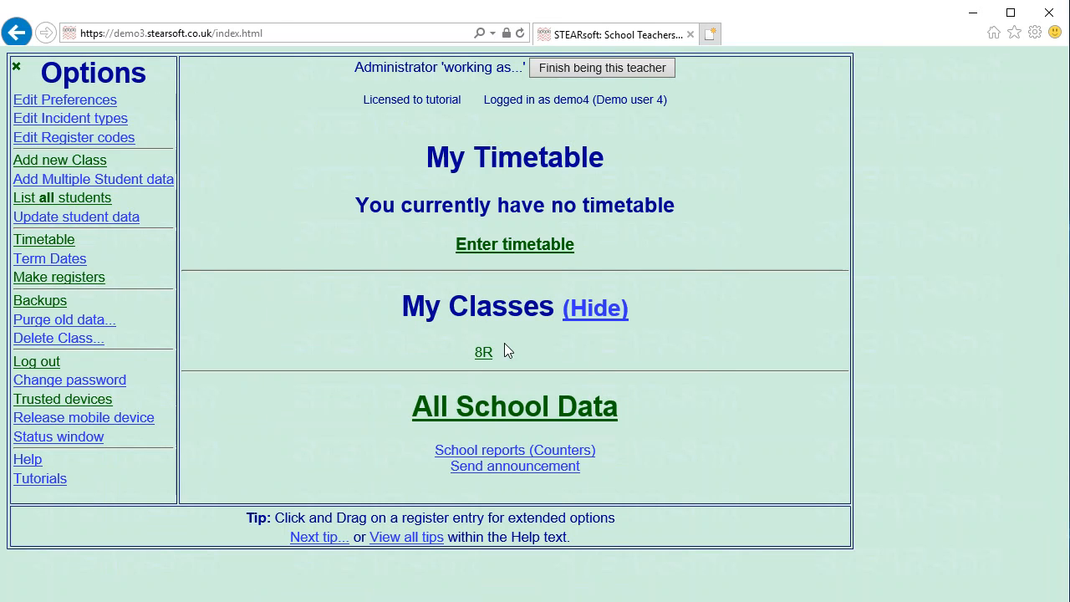
- Enter class 8R in the timetable for Wednesday pm and for am and pm on Thursday and Friday, and save it
click(509, 246)
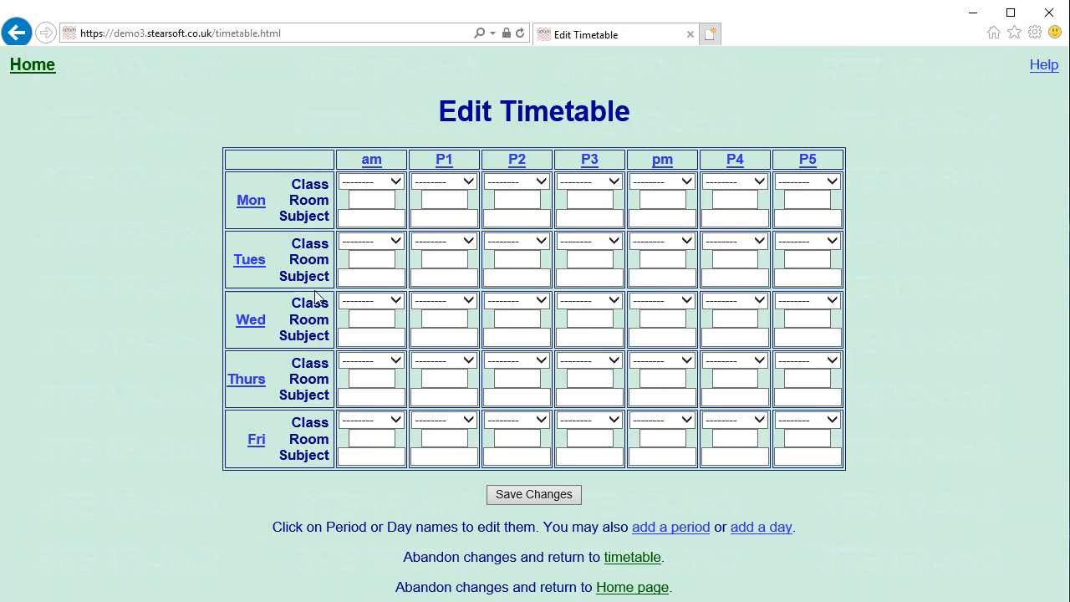
click(652, 303)
click(654, 326)
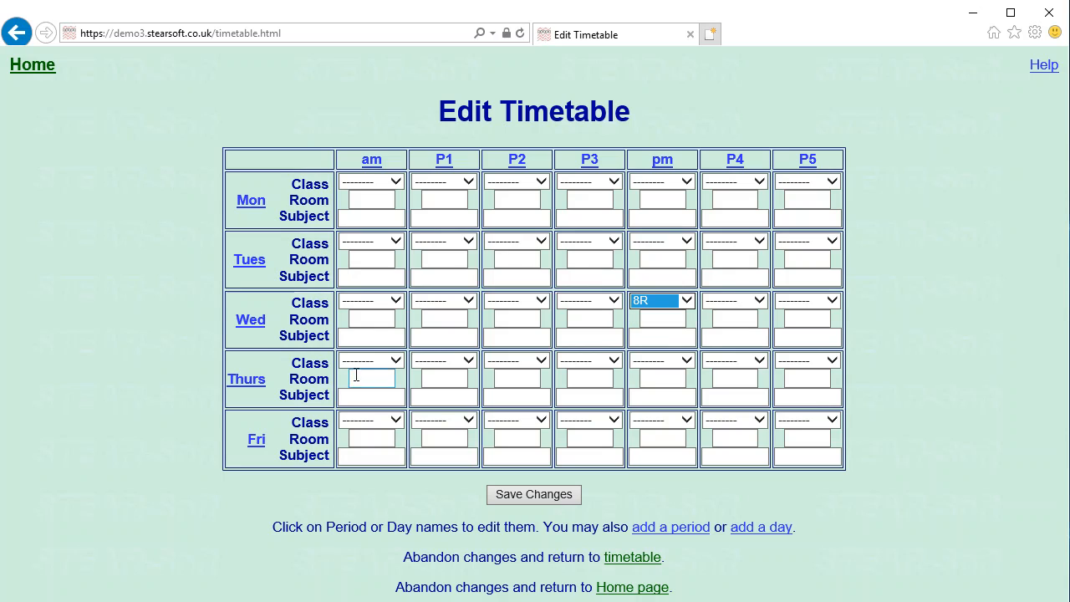
click(365, 361)
click(385, 389)
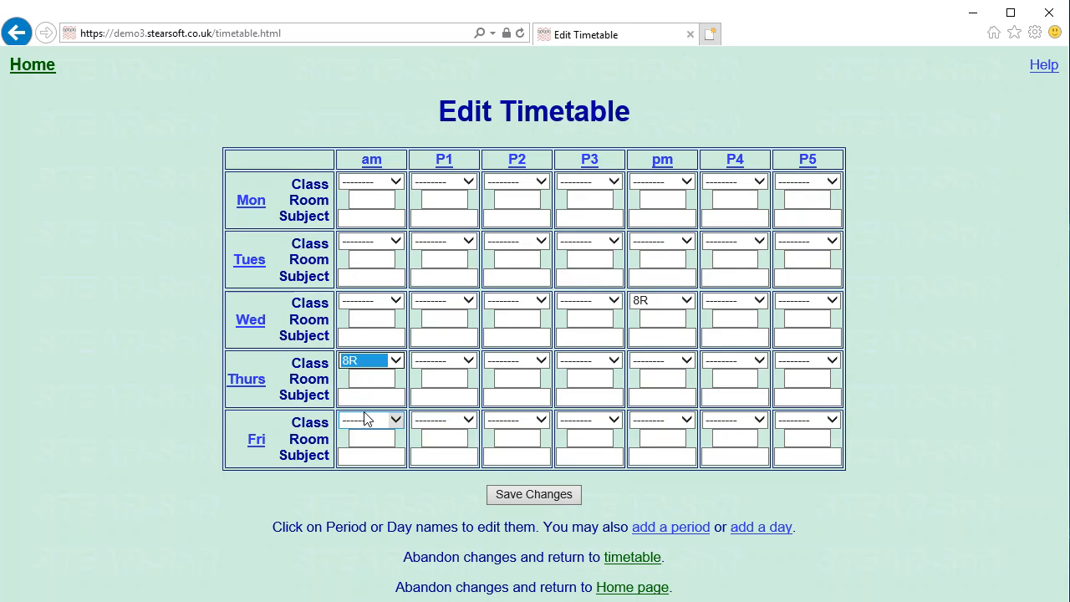
click(365, 419)
click(367, 444)
click(651, 366)
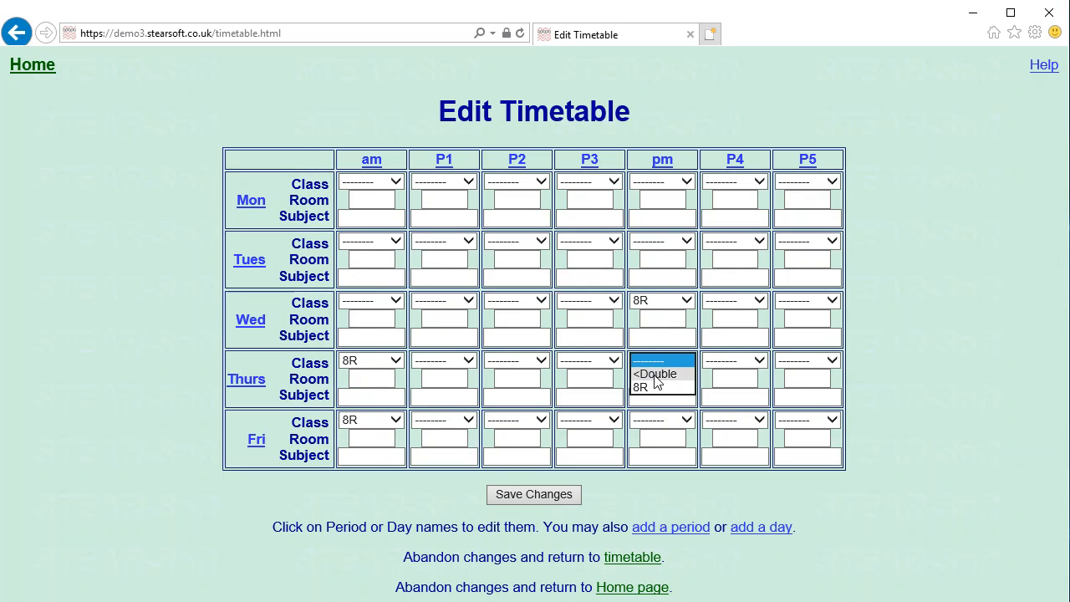
click(661, 387)
click(660, 421)
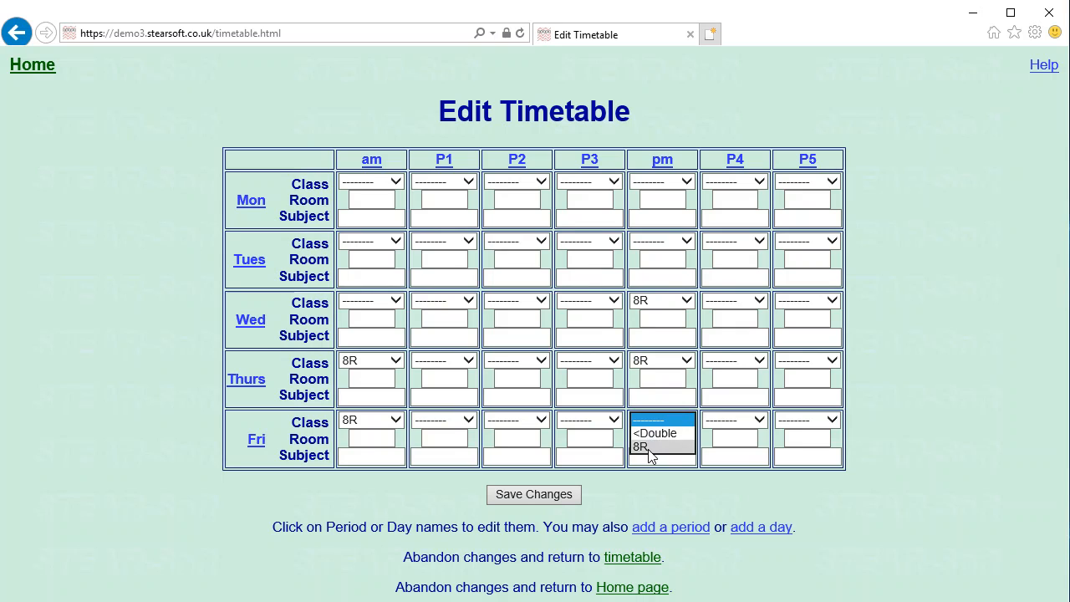
click(649, 448)
click(535, 494)
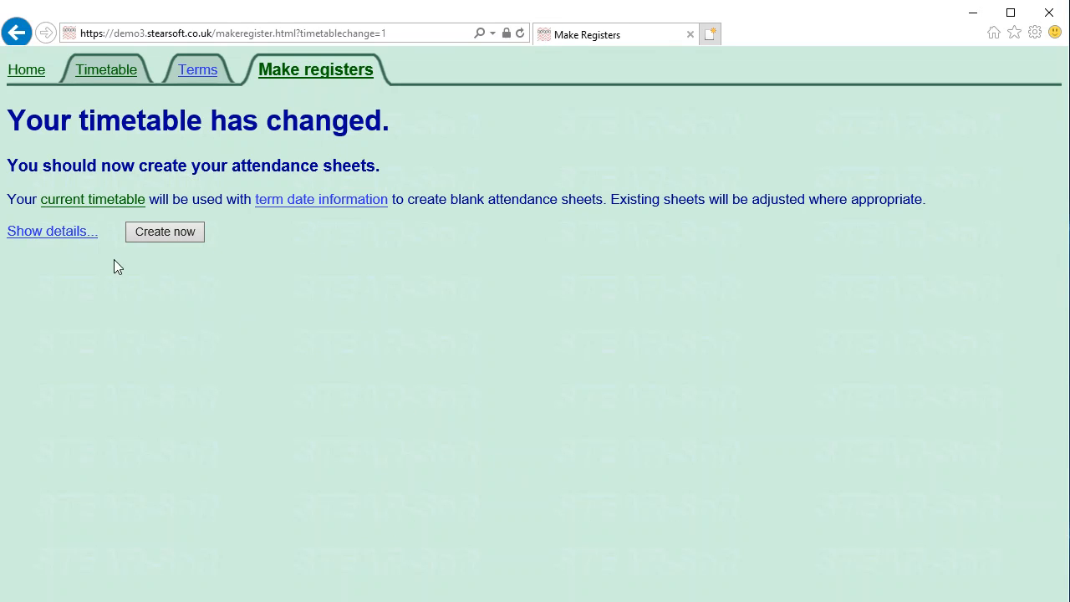
- Create the attendance registers for class 8R in all terms, for all dates, and return to the home page
click(58, 239)
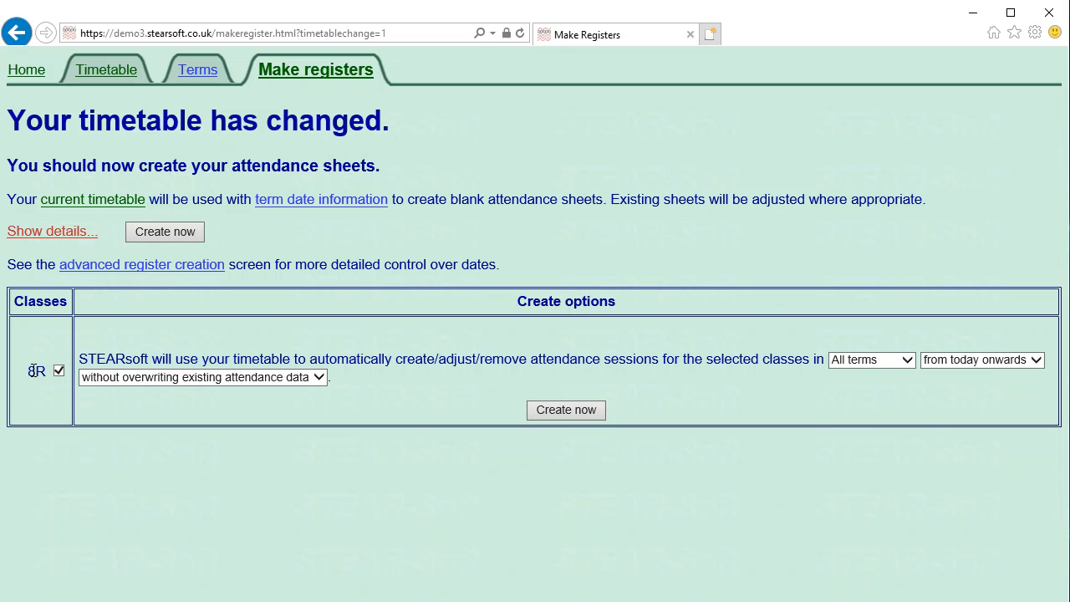
click(951, 362)
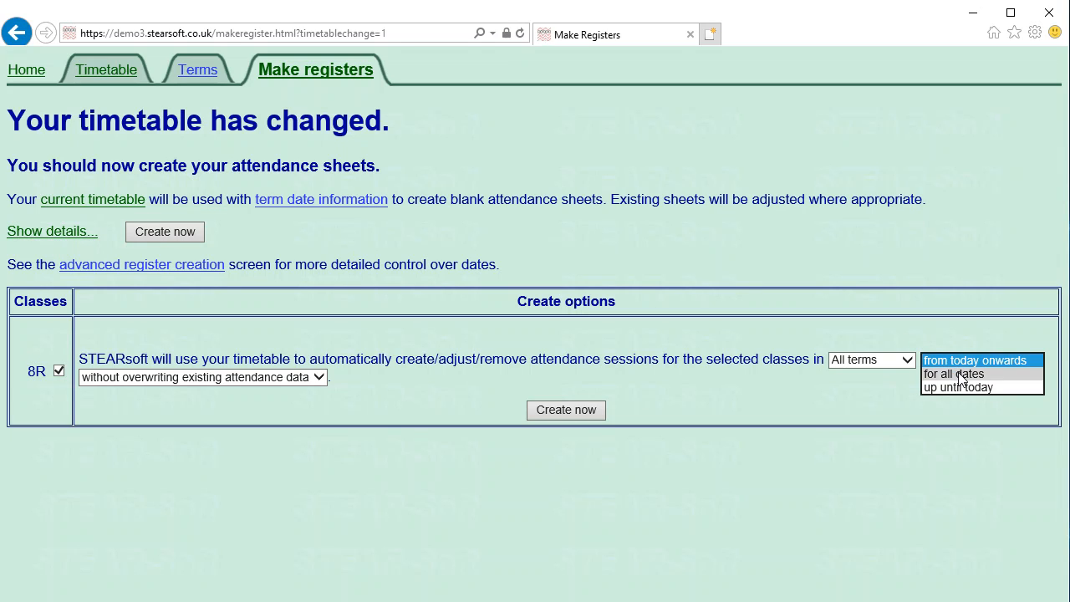
click(958, 373)
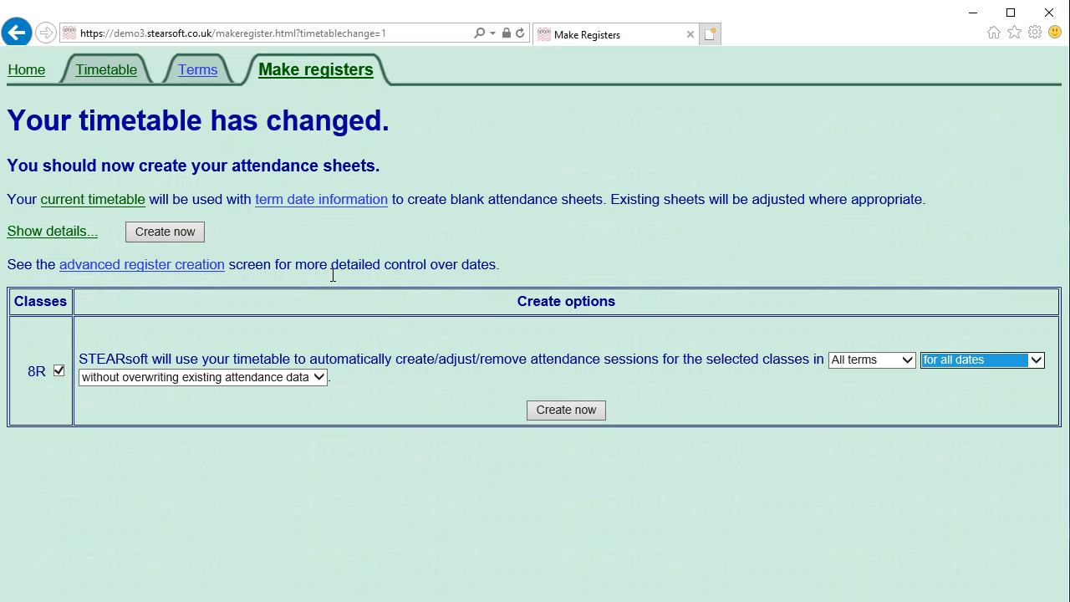
click(571, 410)
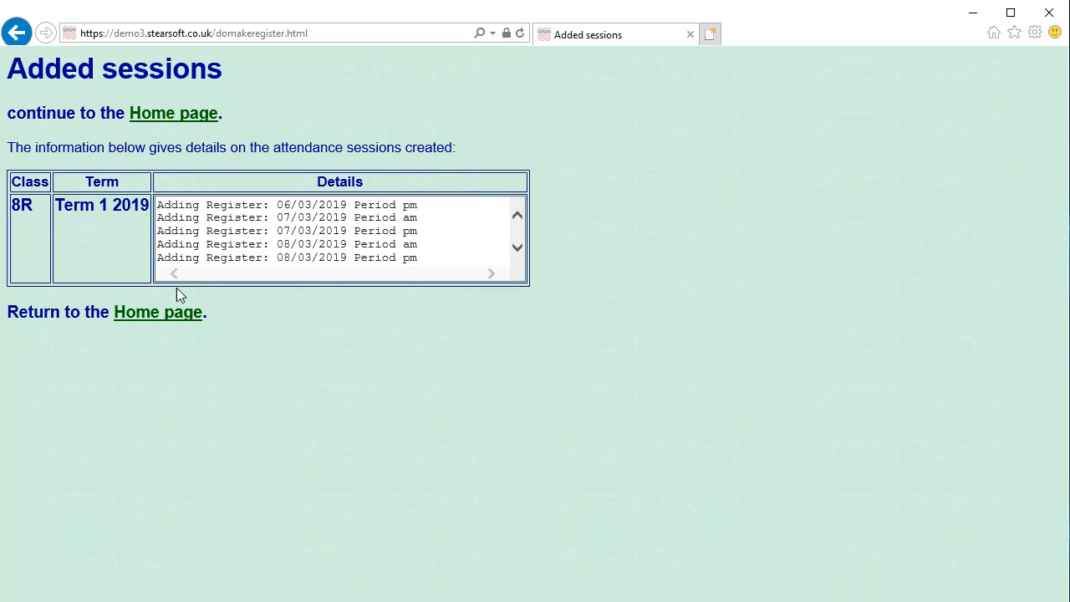
click(162, 314)
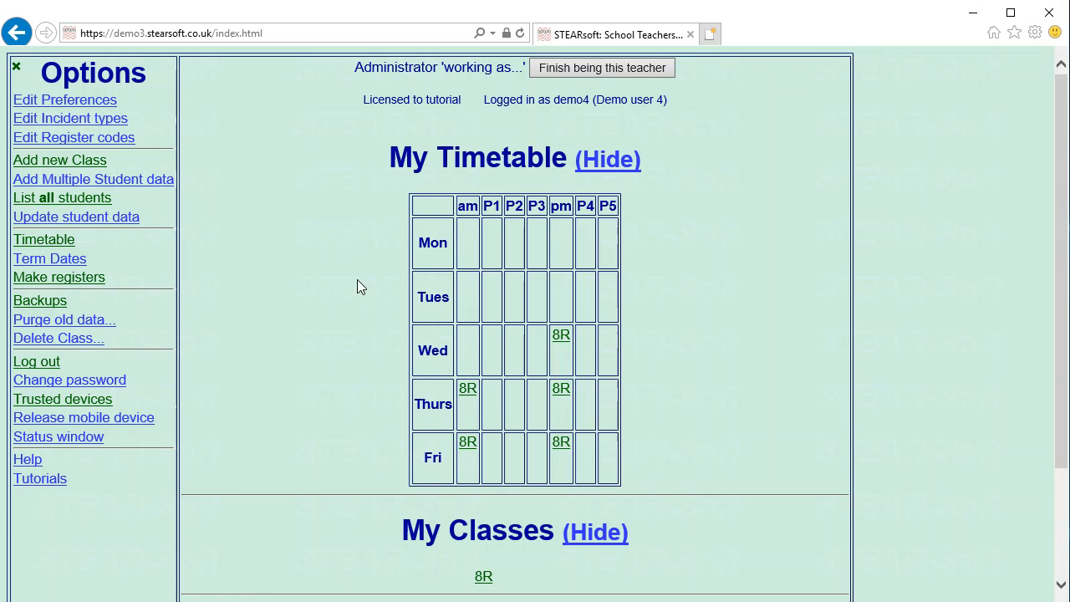
- Set class 8R's job-share option to "Show sessions owned by other teachers", save it and review the class register
click(469, 390)
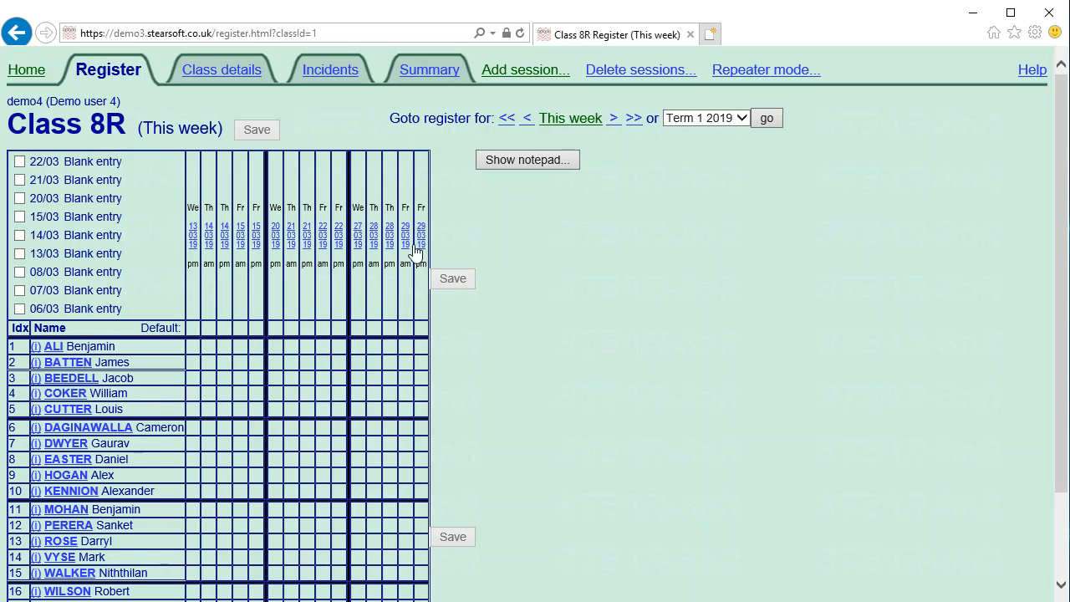
click(227, 69)
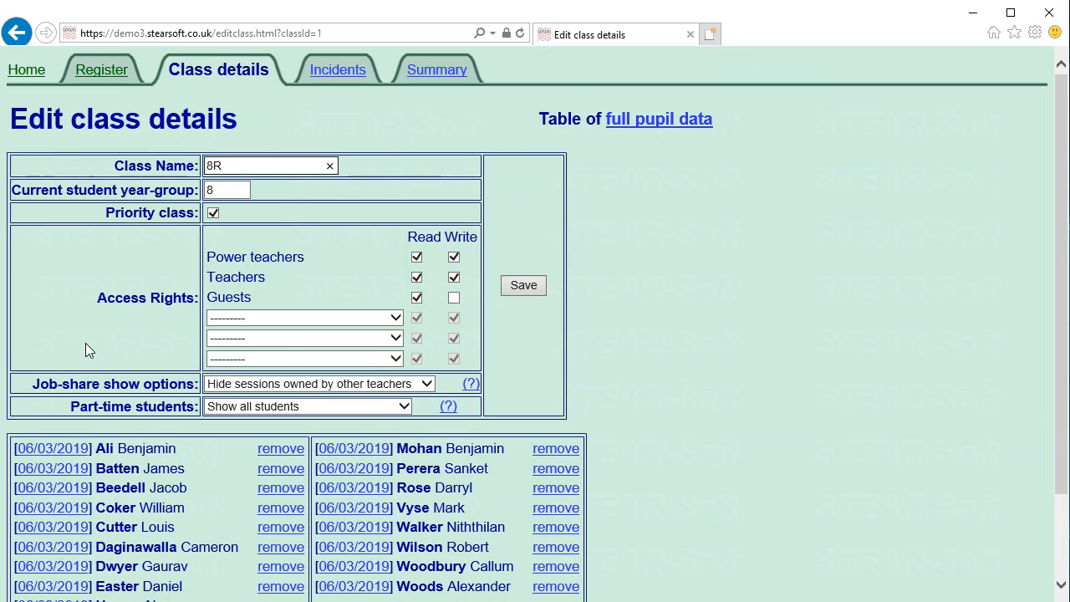
drag(32, 384, 173, 373)
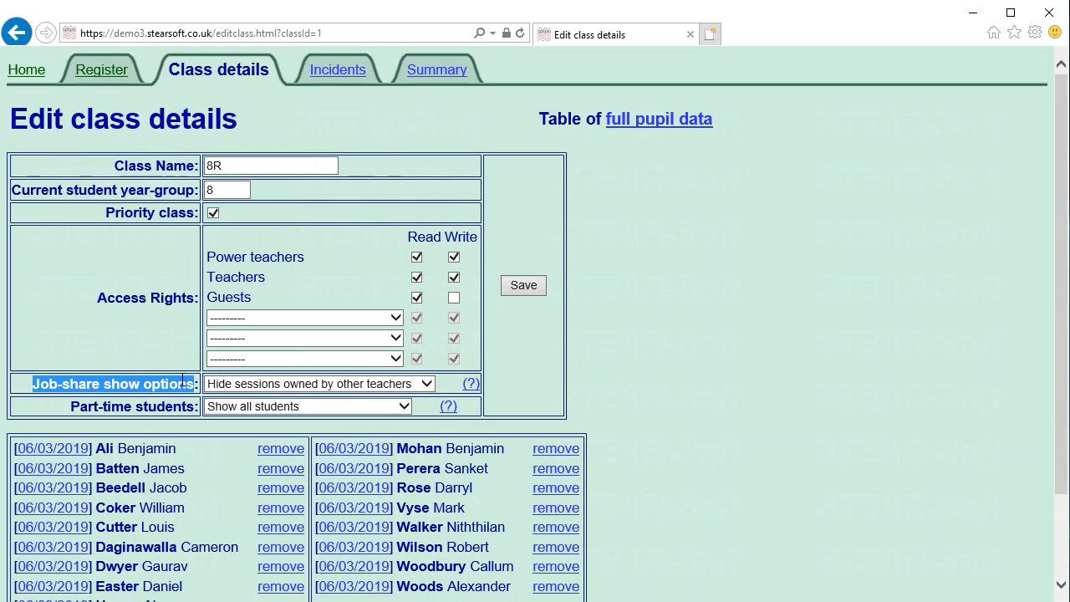
click(159, 385)
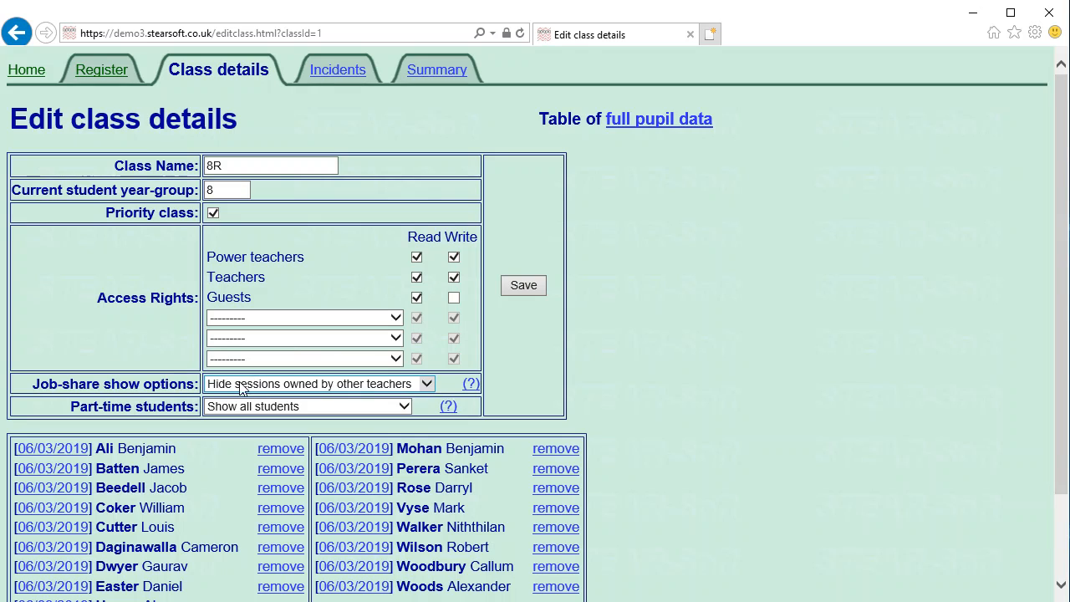
click(363, 386)
click(354, 371)
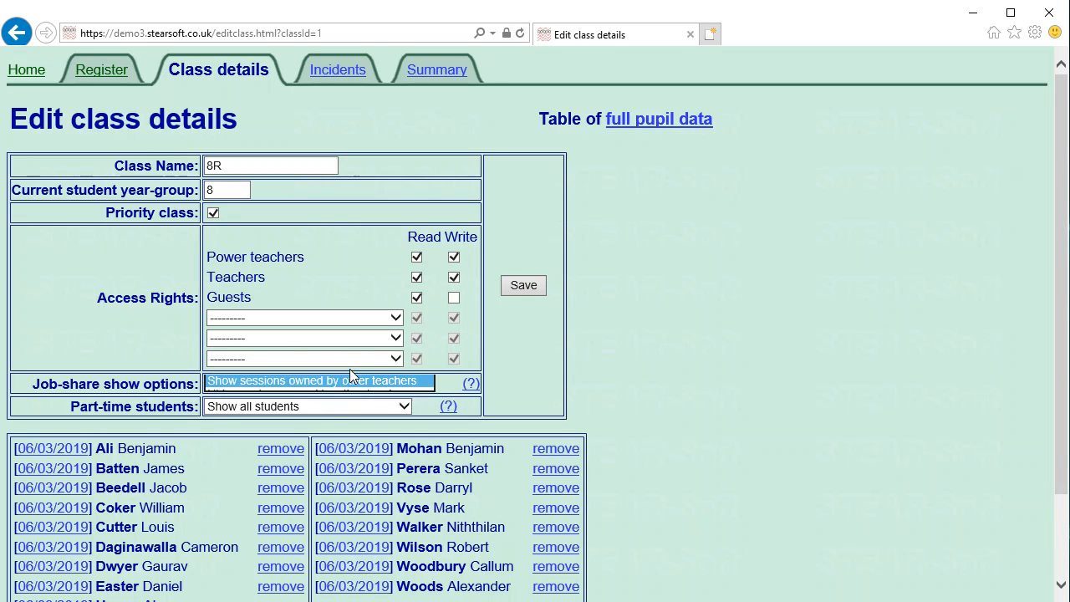
click(531, 289)
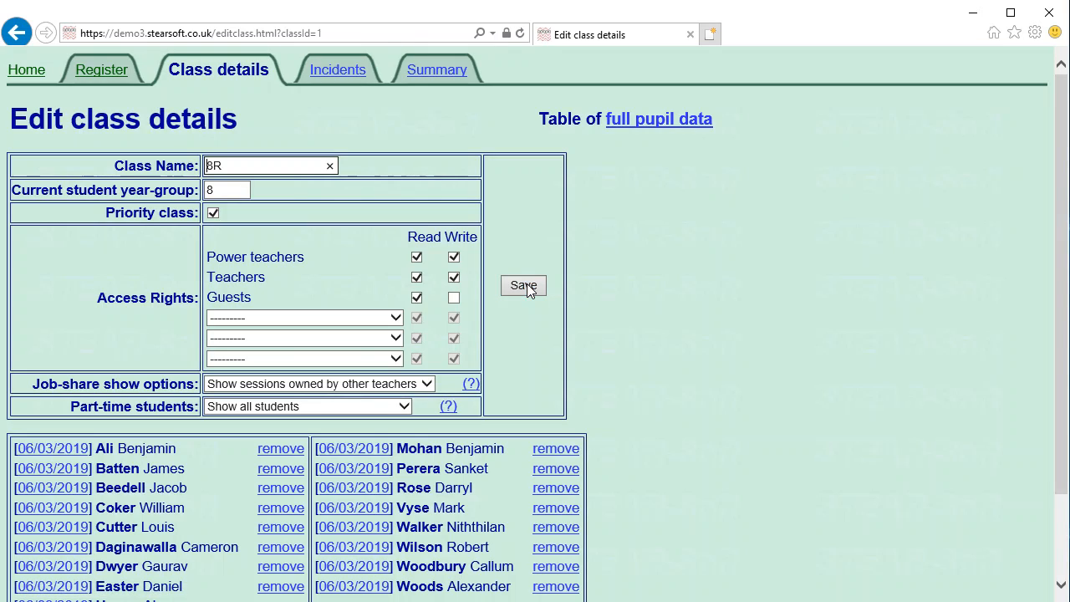
click(102, 71)
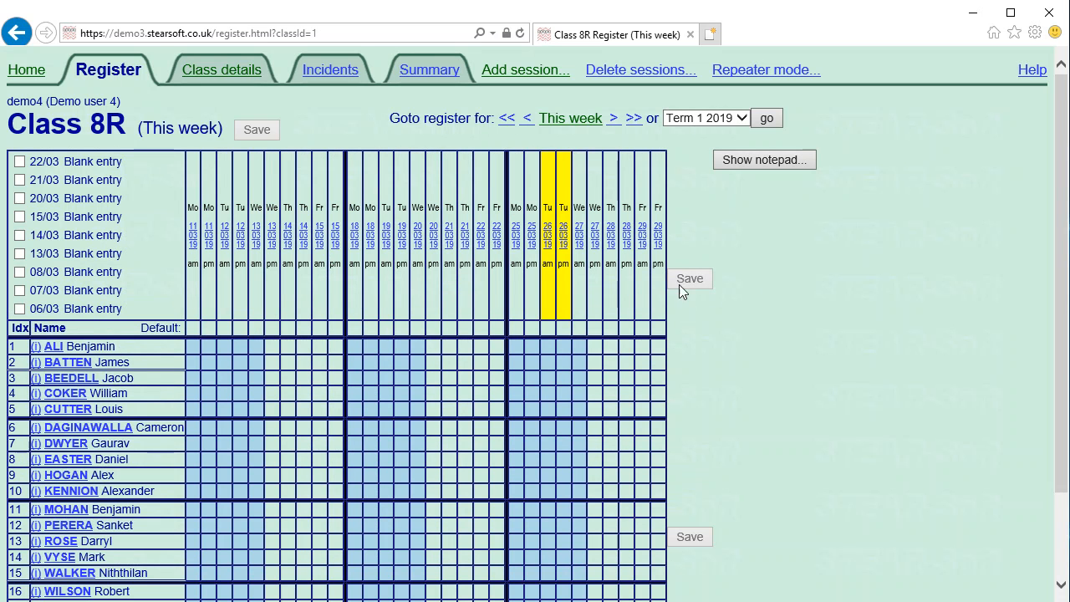
scroll(823, 289, down, 1)
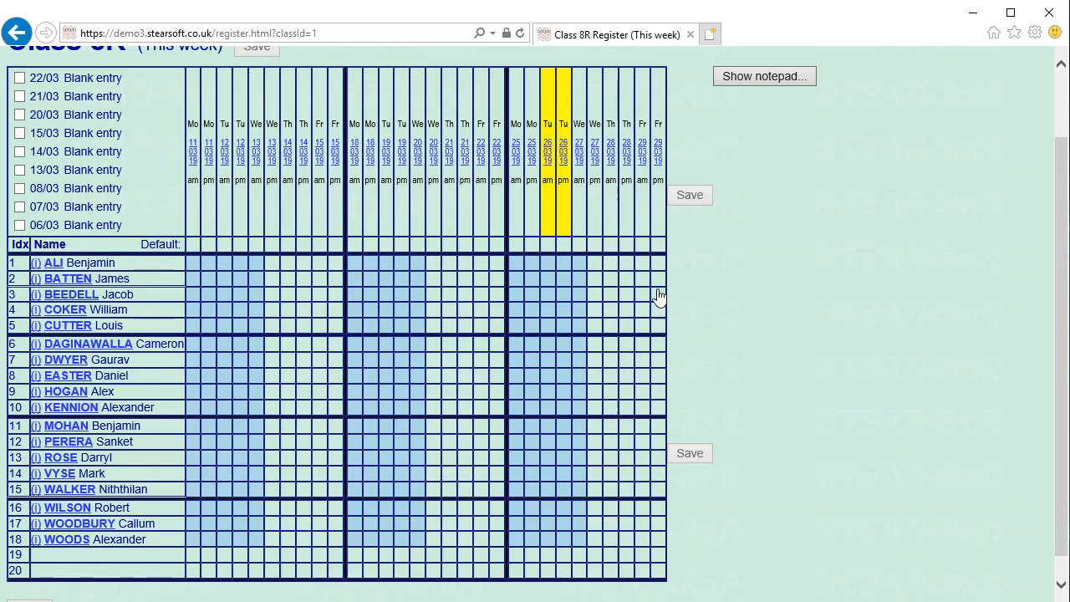
- Grant demo3 (Demo user 3) individual access rights to class 8R, remove write access for Teachers, save, and return to the register
scroll(660, 305, up, 2)
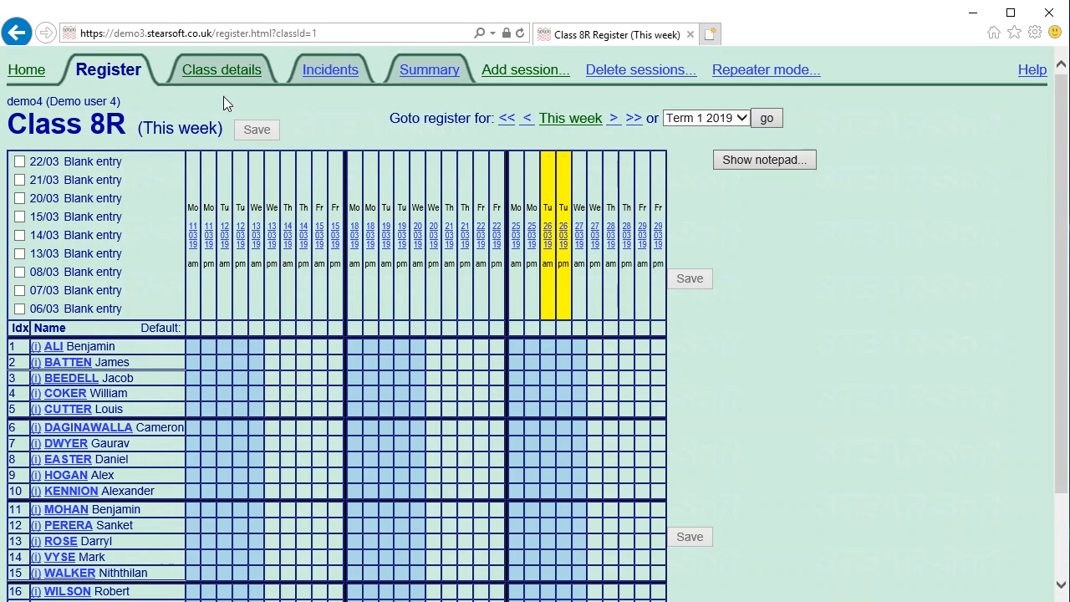
click(215, 72)
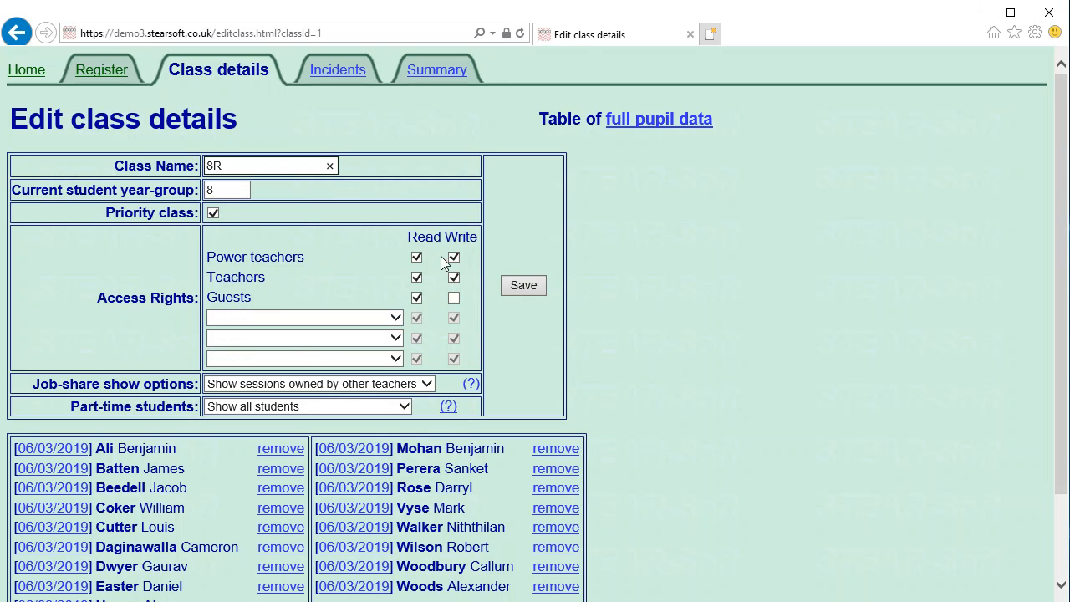
click(286, 317)
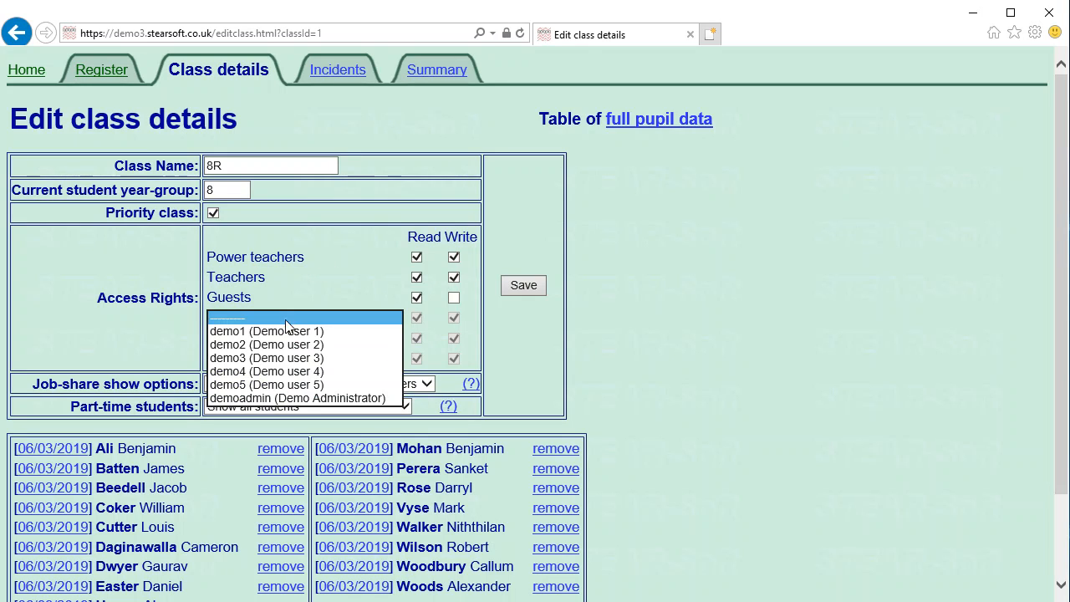
click(277, 358)
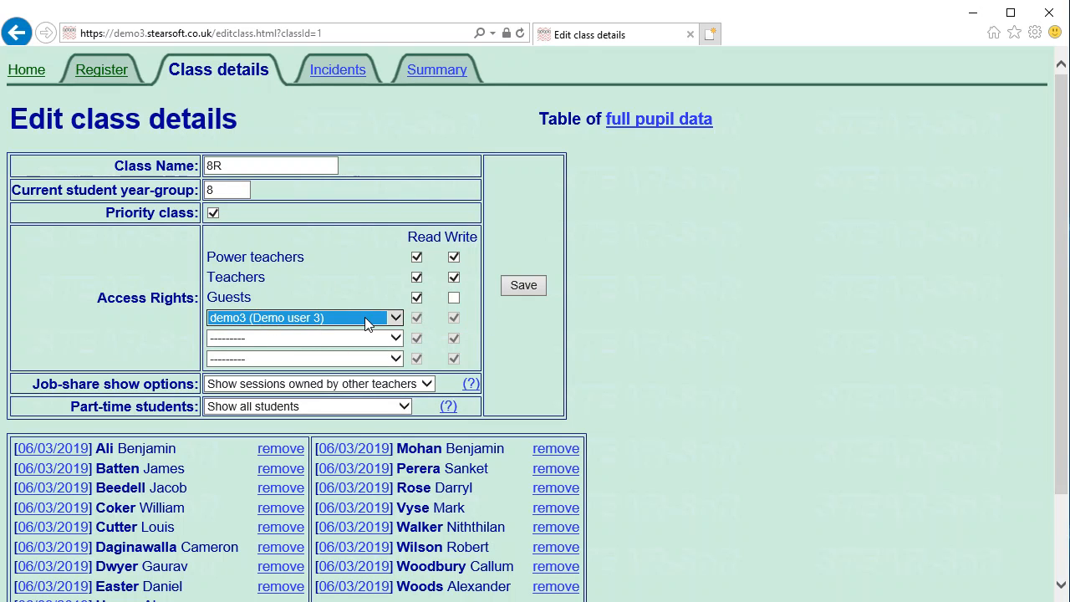
click(453, 278)
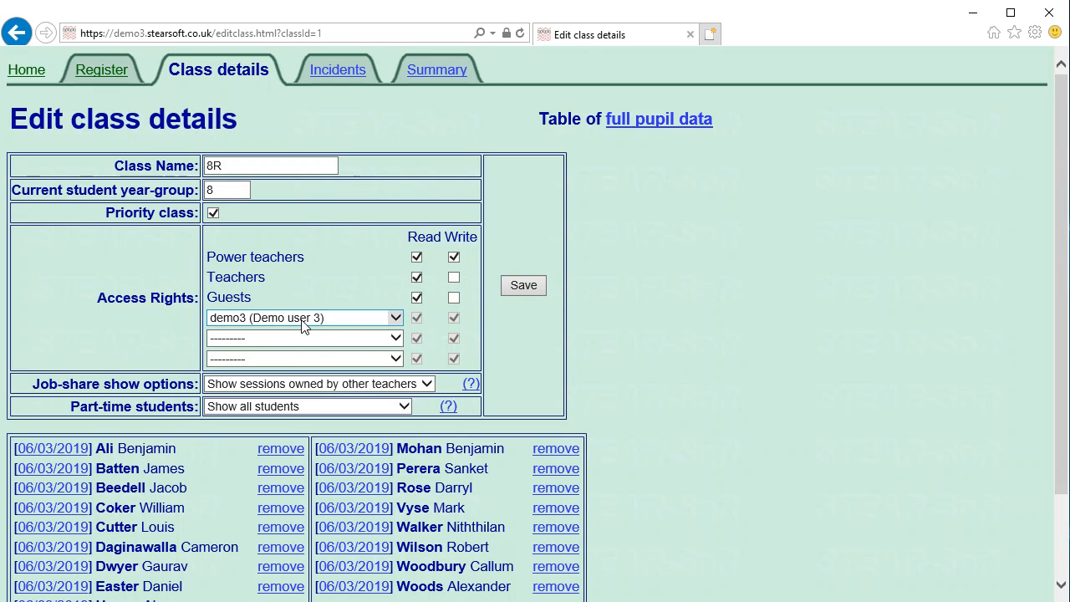
click(516, 293)
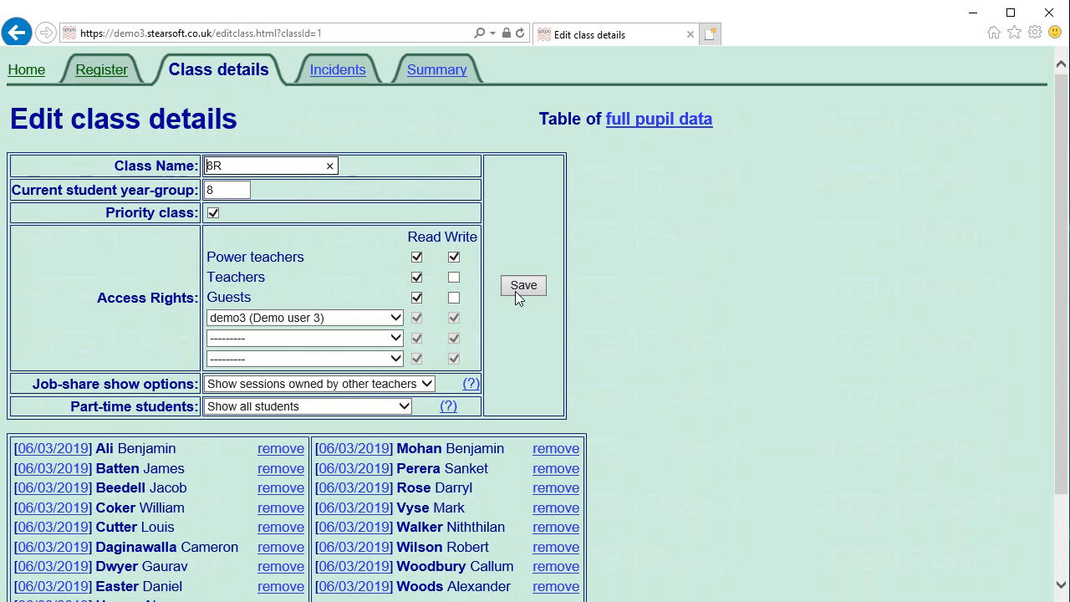
click(111, 71)
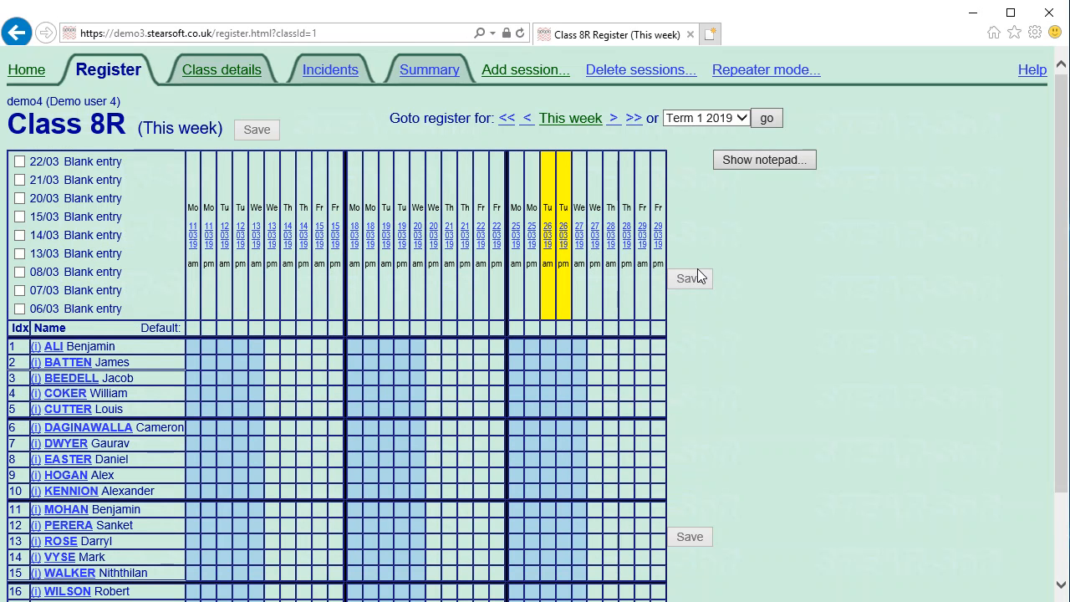
- Reopen class 8R's register from the home timetable, mark Wednesday 27/03 pm present for everyone except the absent fourth student, and save
click(27, 70)
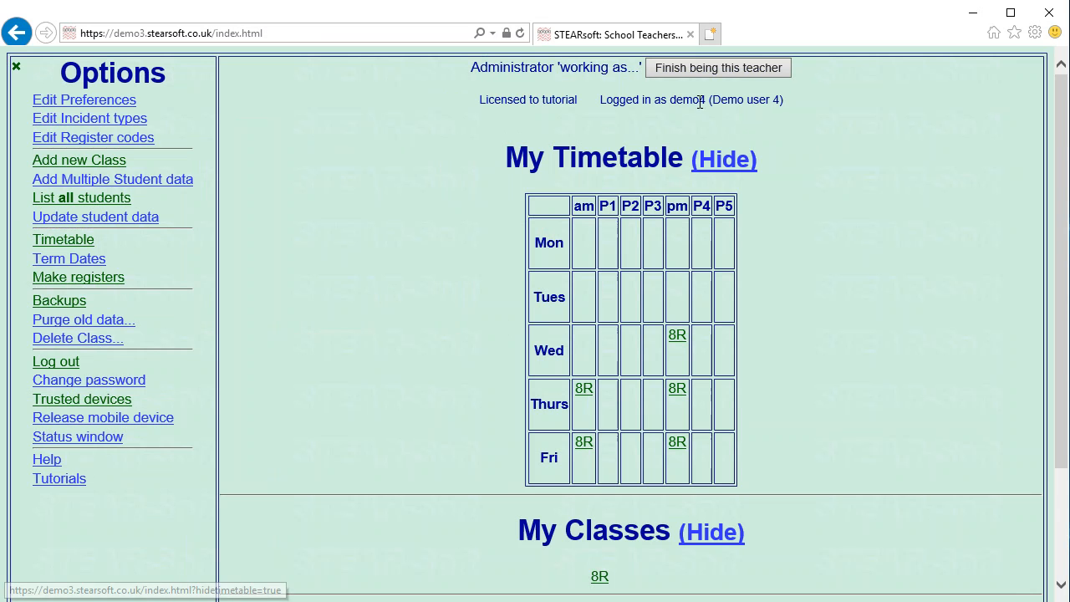
click(583, 395)
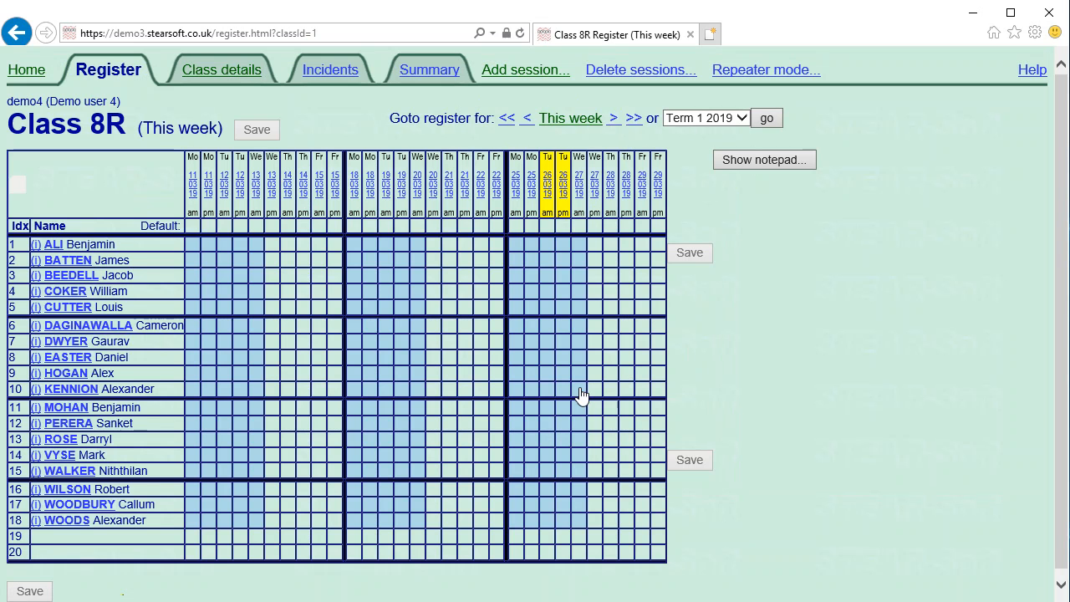
scroll(586, 404, down, 2)
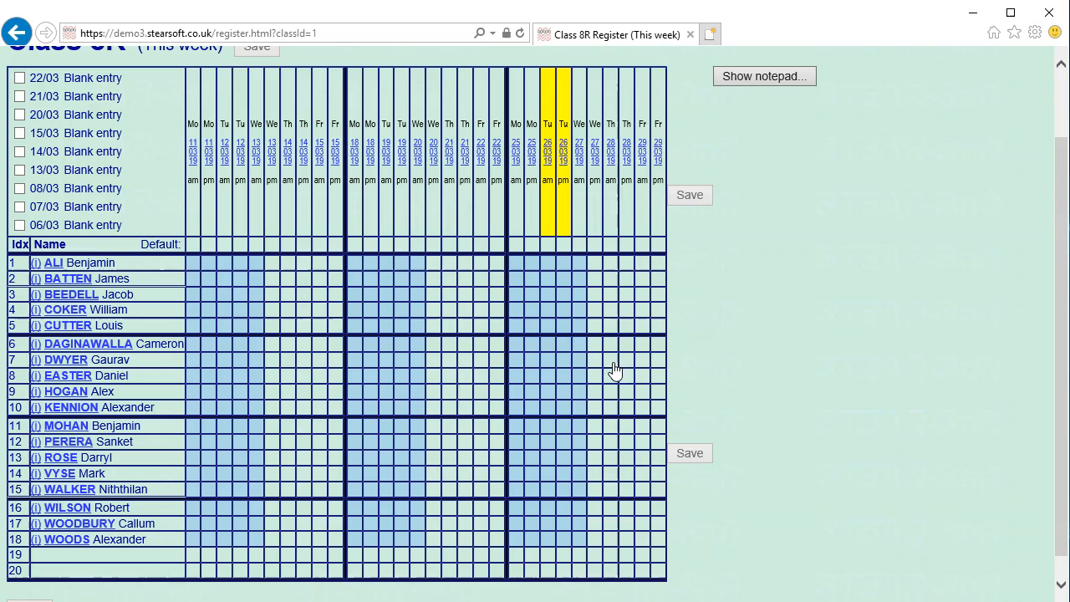
click(595, 265)
click(597, 278)
click(599, 294)
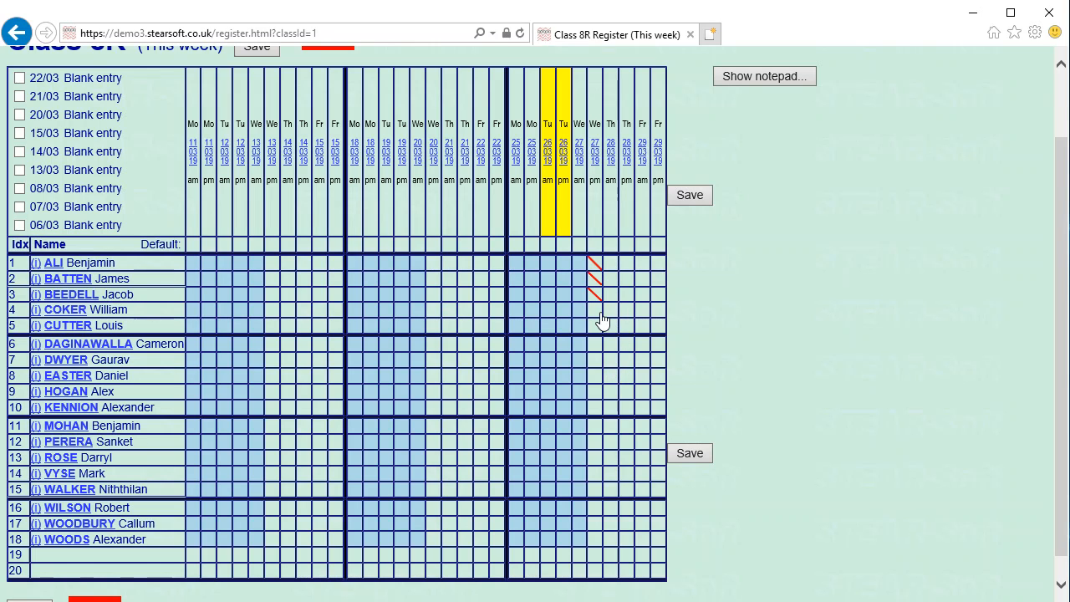
double_click(597, 309)
click(597, 244)
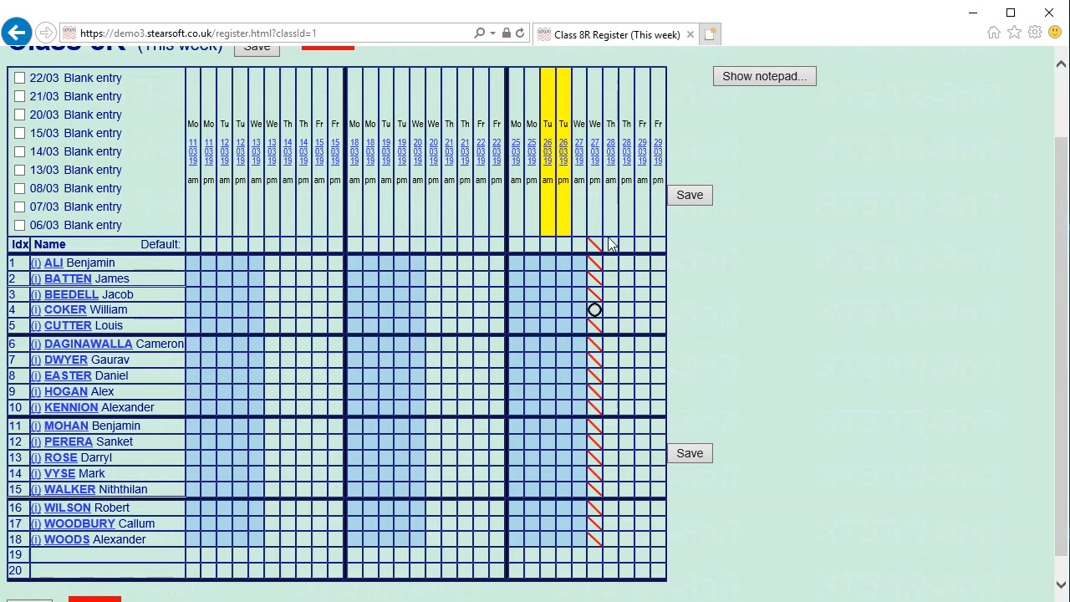
click(691, 195)
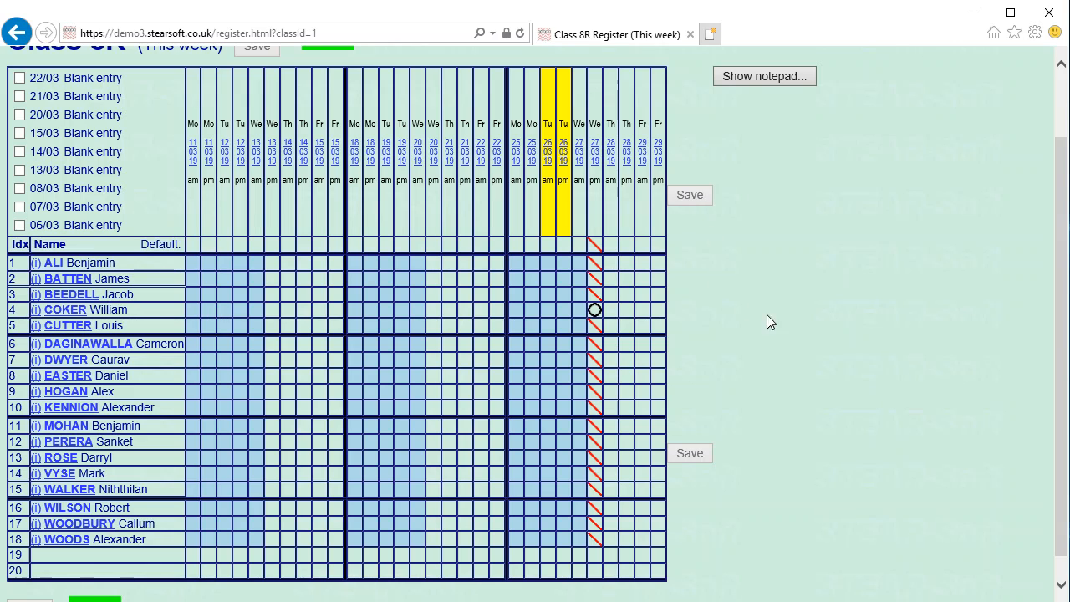
- Mark the first four students present in the other teacher's Tuesday 26/03 am session and save the register
click(547, 264)
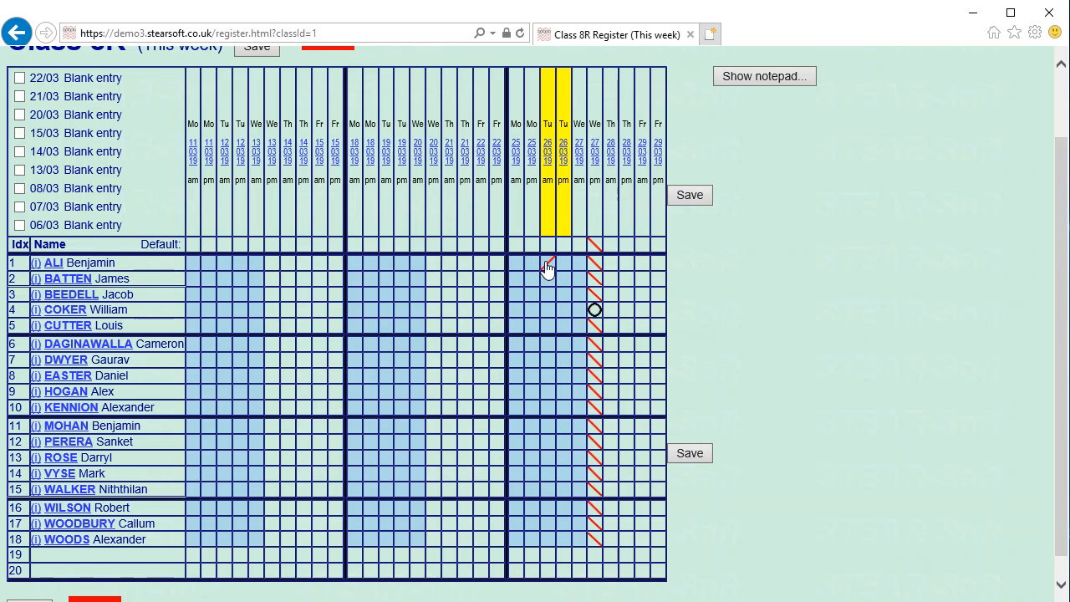
click(550, 281)
click(693, 197)
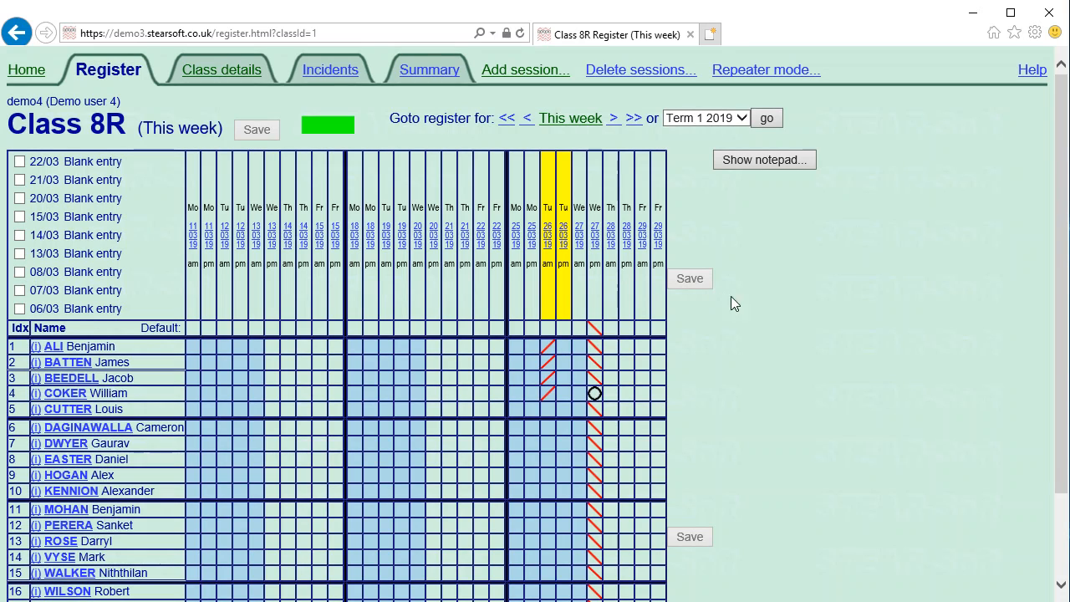
- Finish working as demo4, return to the administrator area, and log in to the teacher area as demo3
click(34, 72)
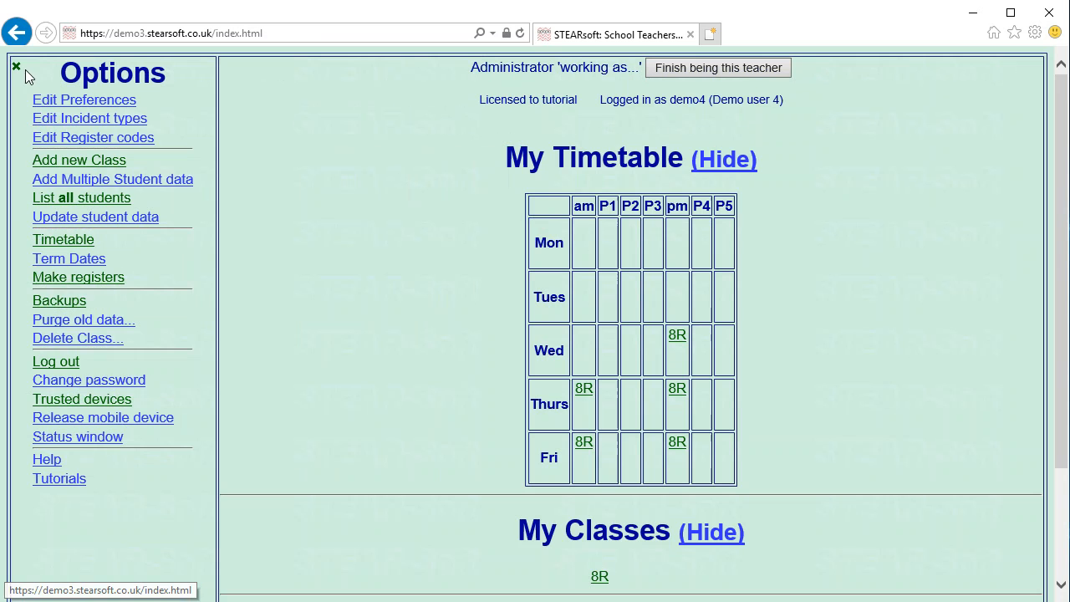
click(700, 69)
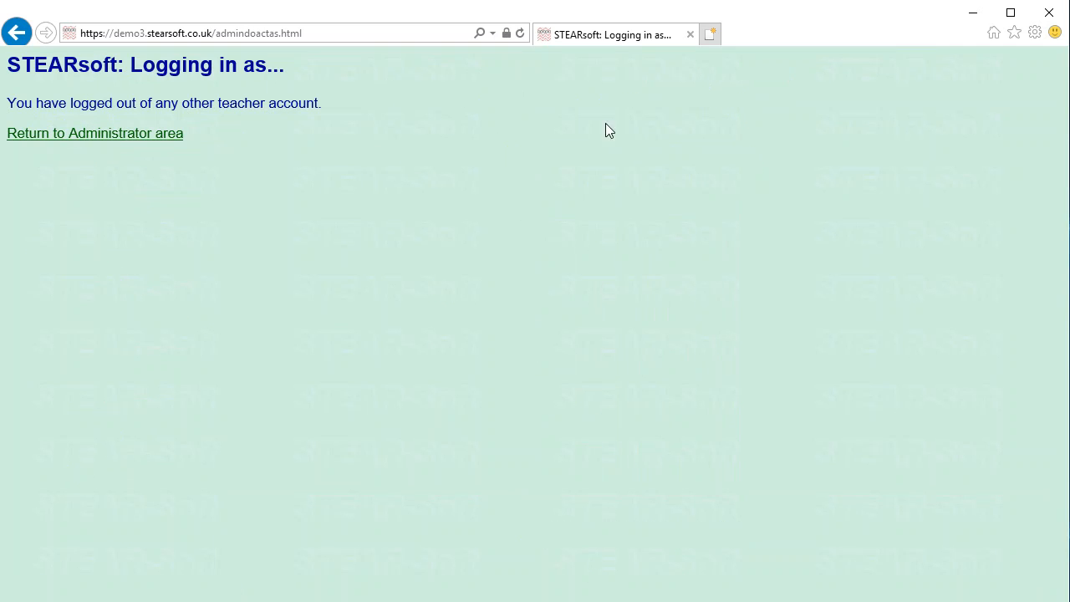
click(106, 136)
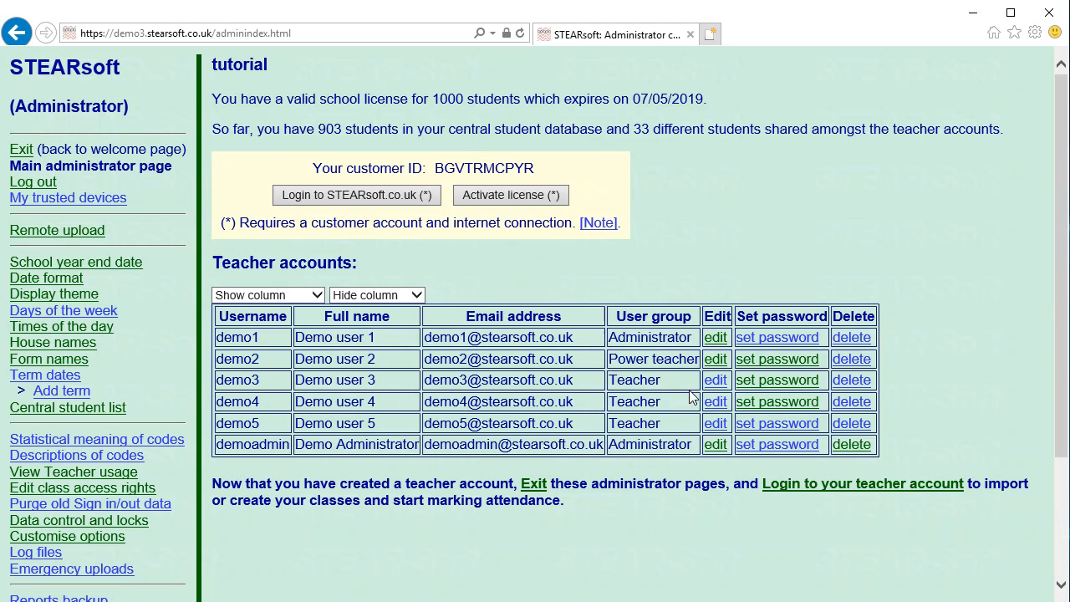
click(760, 379)
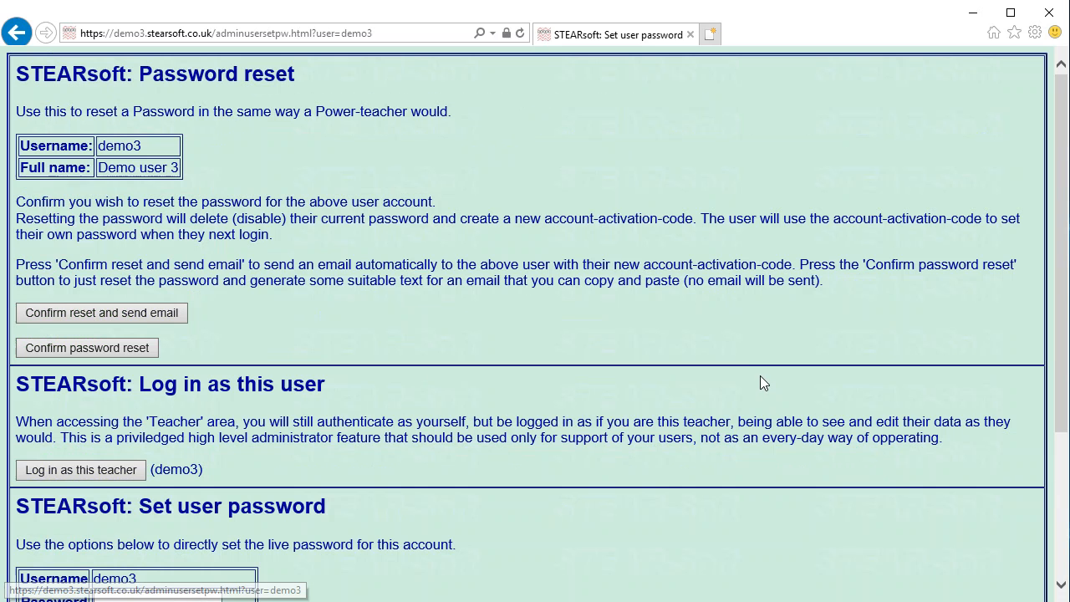
click(97, 472)
click(86, 195)
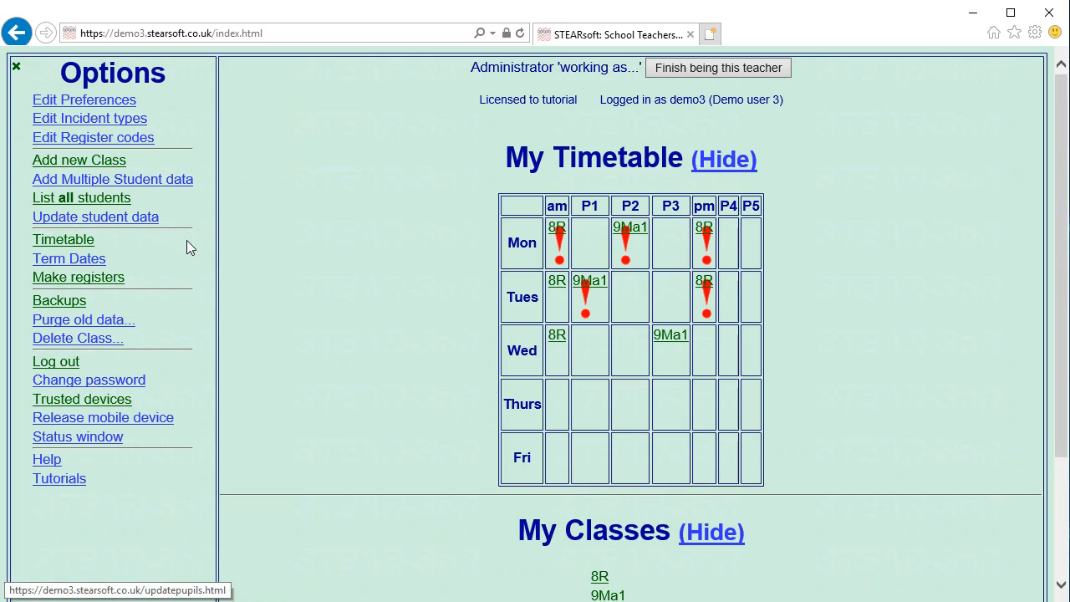
- Set the job-share option of demo3's class 8R to "Show sessions owned by other teachers" and save the class details
click(557, 336)
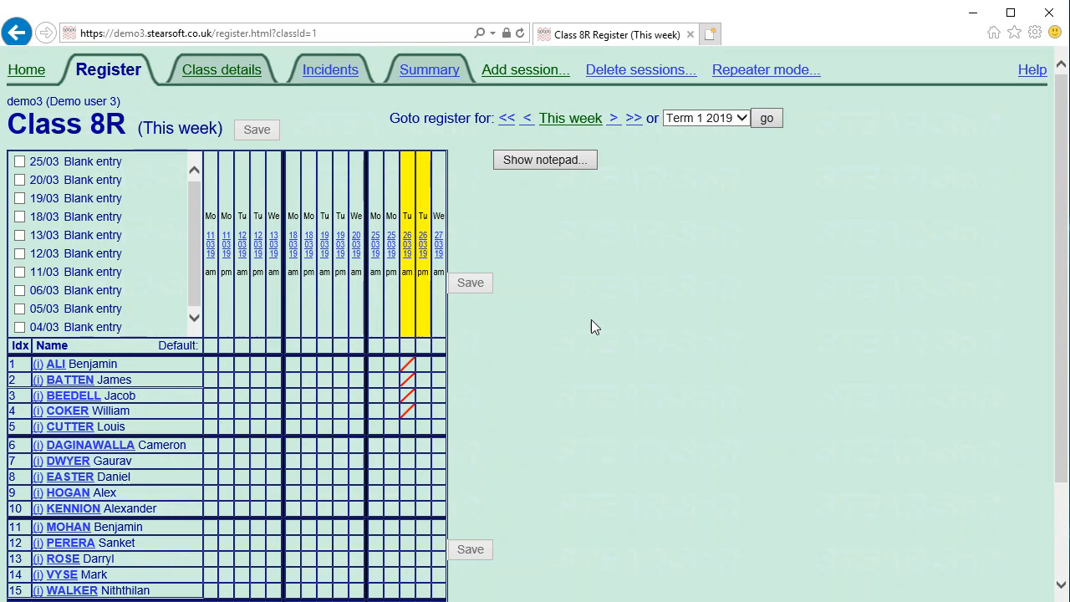
click(219, 71)
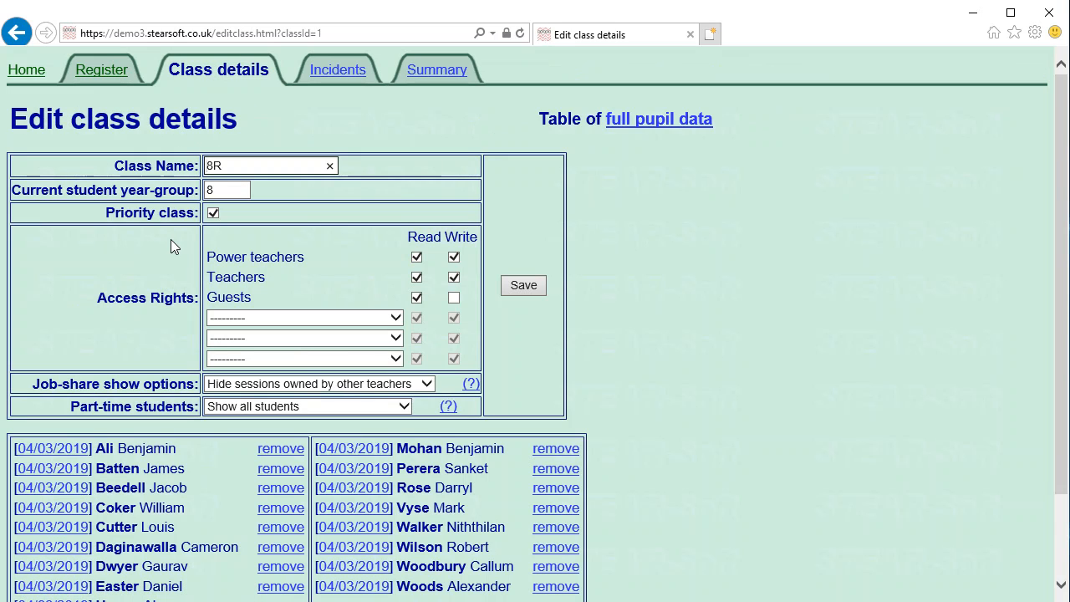
click(293, 385)
click(292, 370)
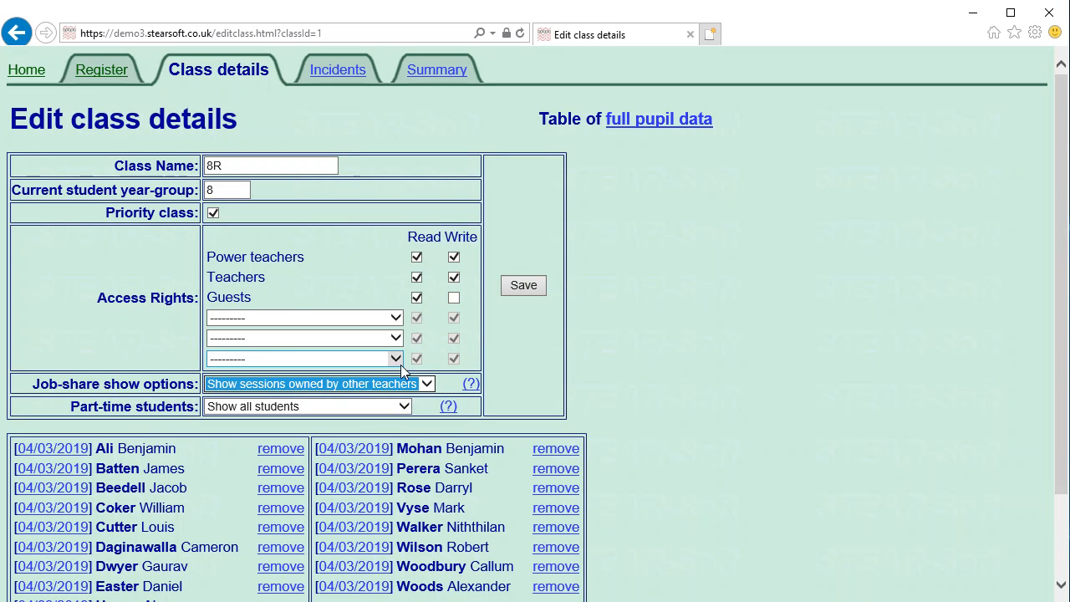
click(523, 285)
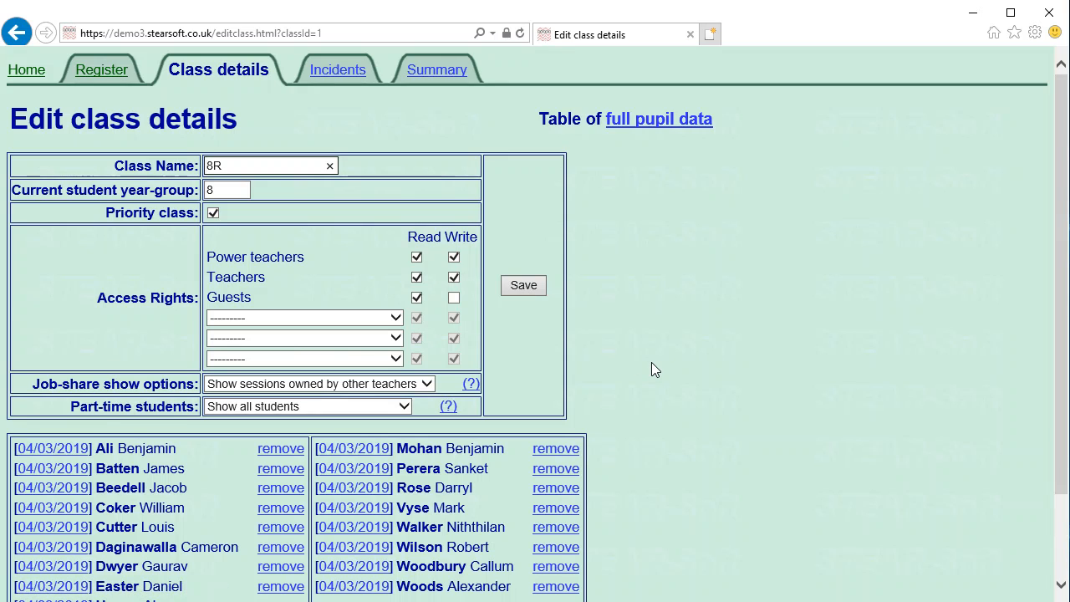
- Grant demo4 (Demo user 4) individual access rights to class 8R, save, and review the shared sessions in the register
scroll(651, 362, down, 2)
scroll(325, 256, up, 2)
click(276, 317)
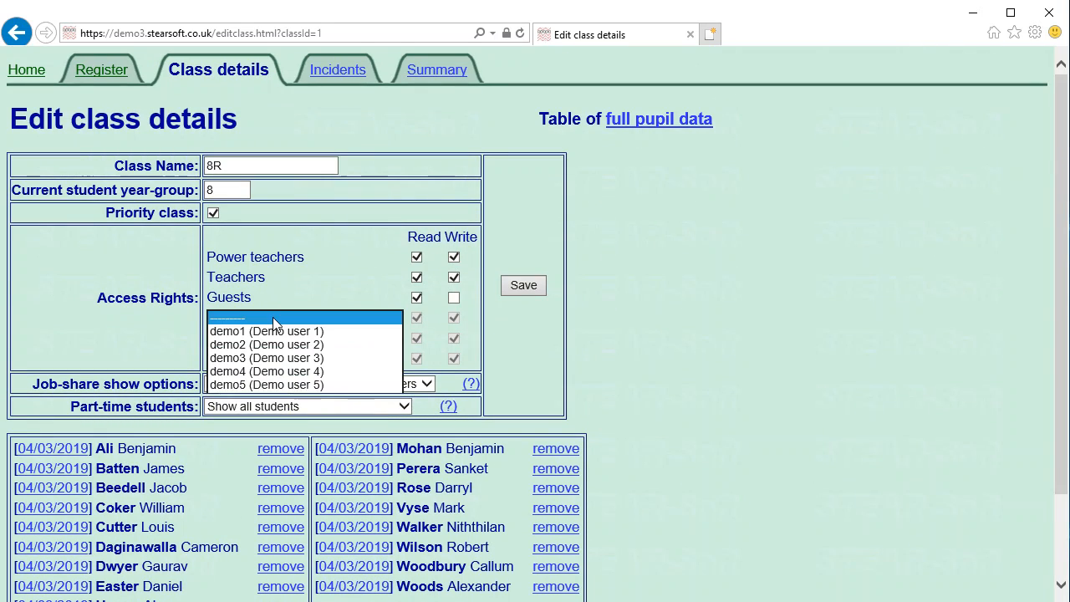
click(269, 363)
click(522, 286)
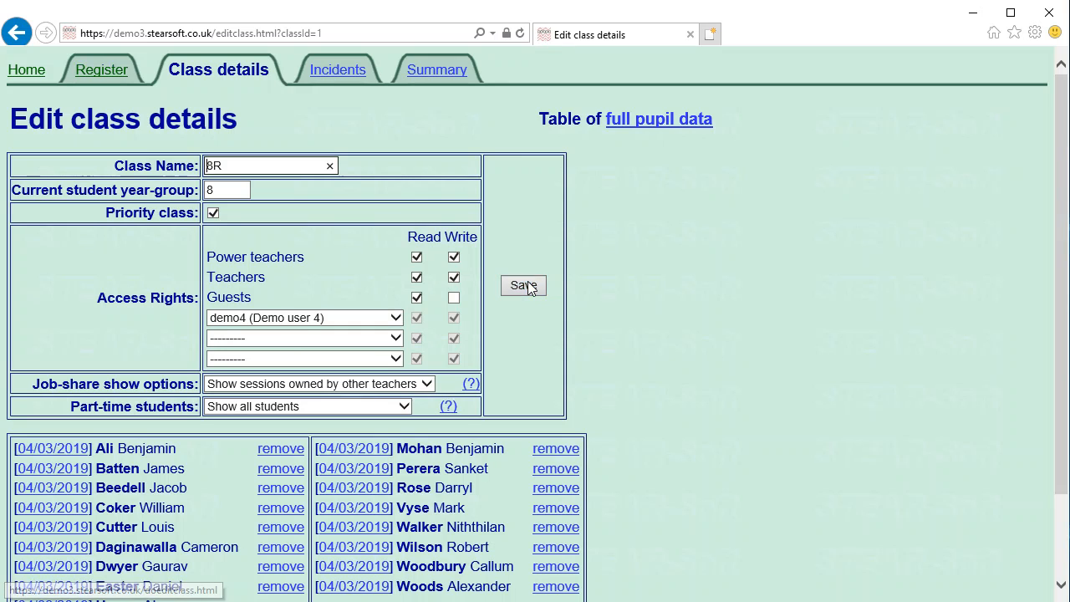
click(96, 71)
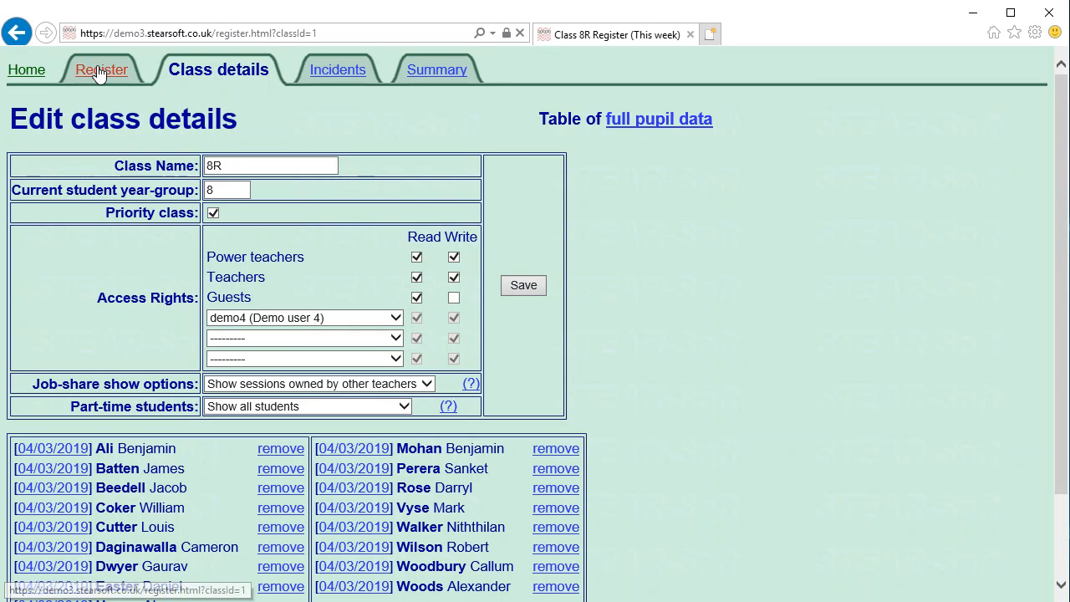
scroll(816, 306, down, 2)
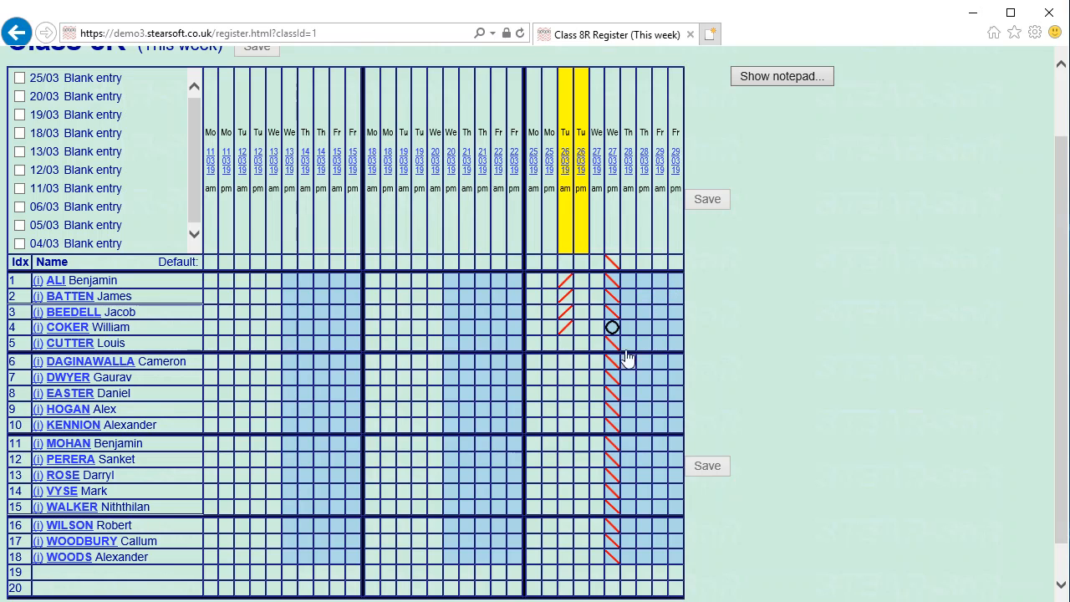
scroll(365, 206, up, 2)
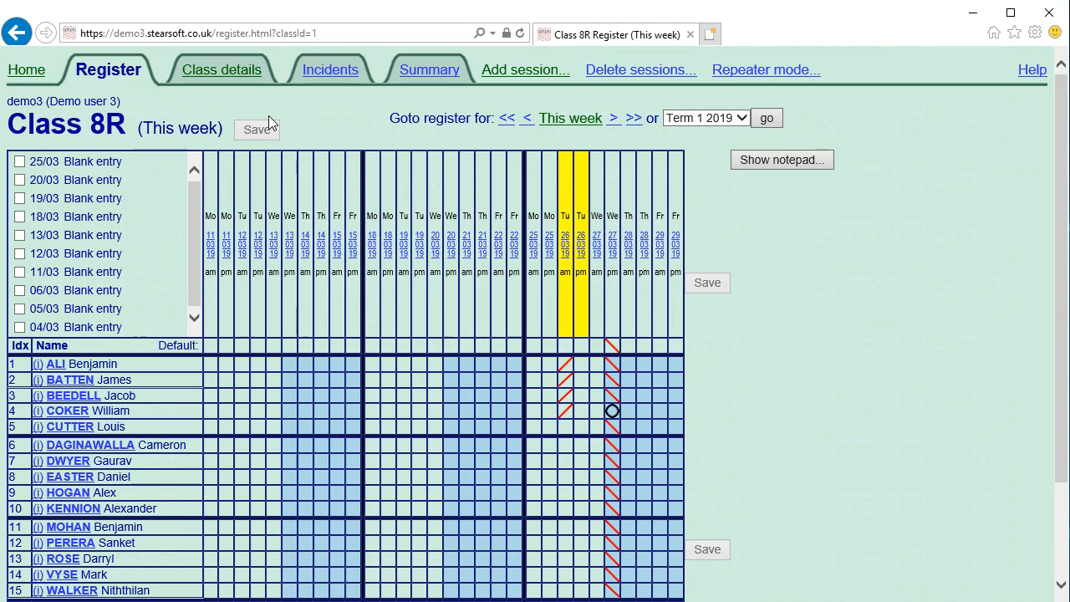
- Remove demo4 from class 8R's access rights, clear write access for Teachers and Power teachers, save, and reopen the register
click(219, 72)
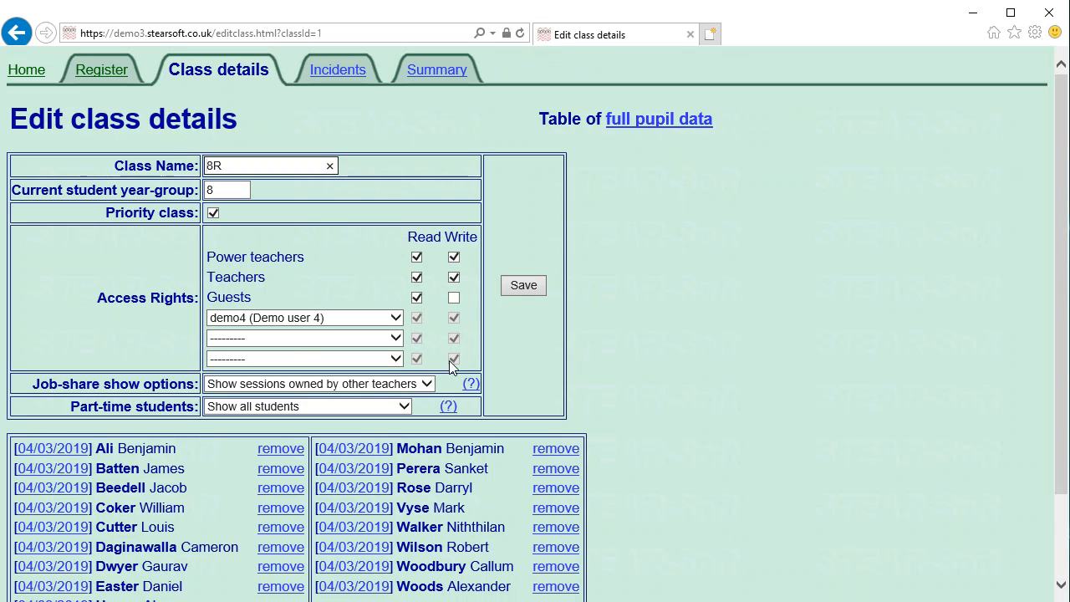
click(330, 318)
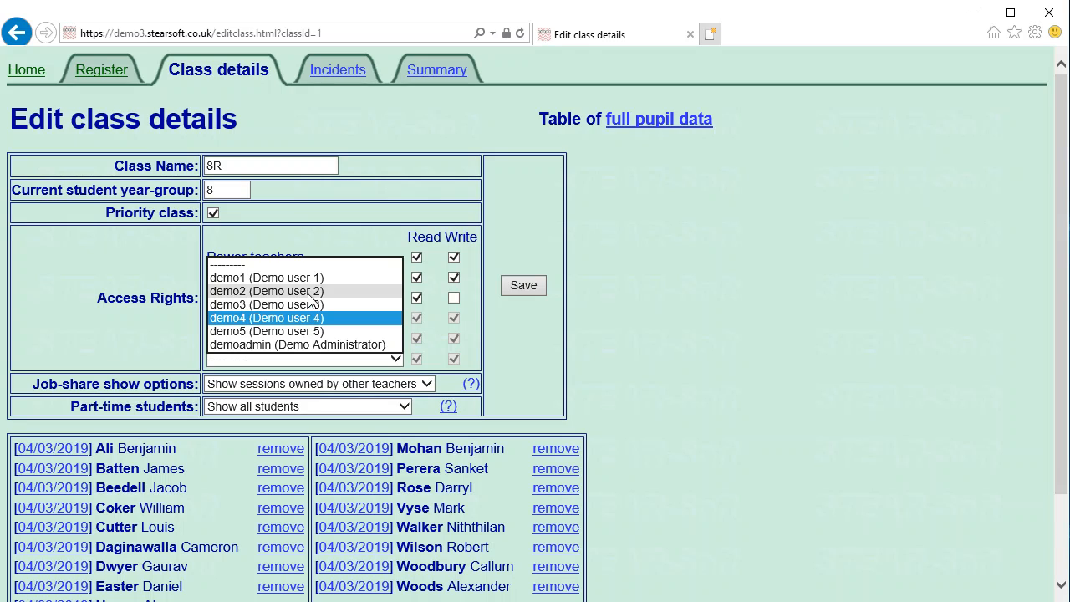
click(308, 265)
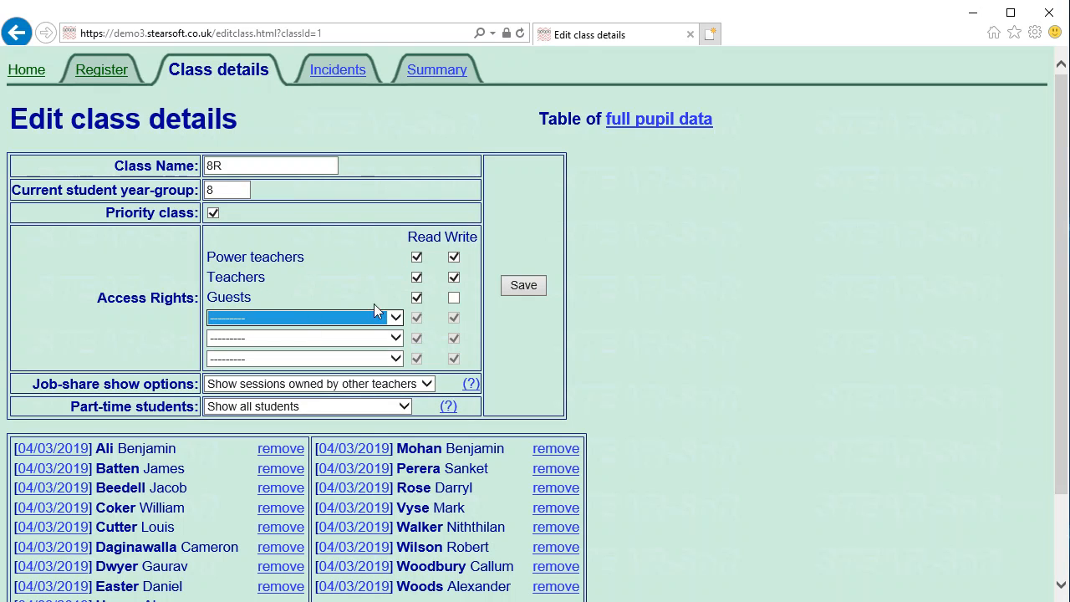
click(454, 278)
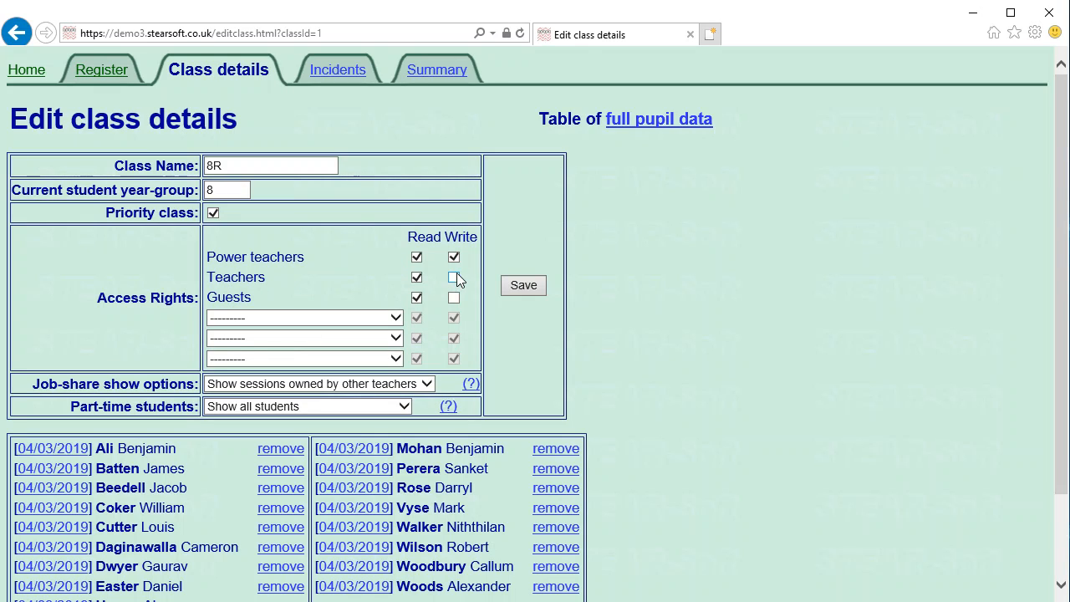
click(521, 291)
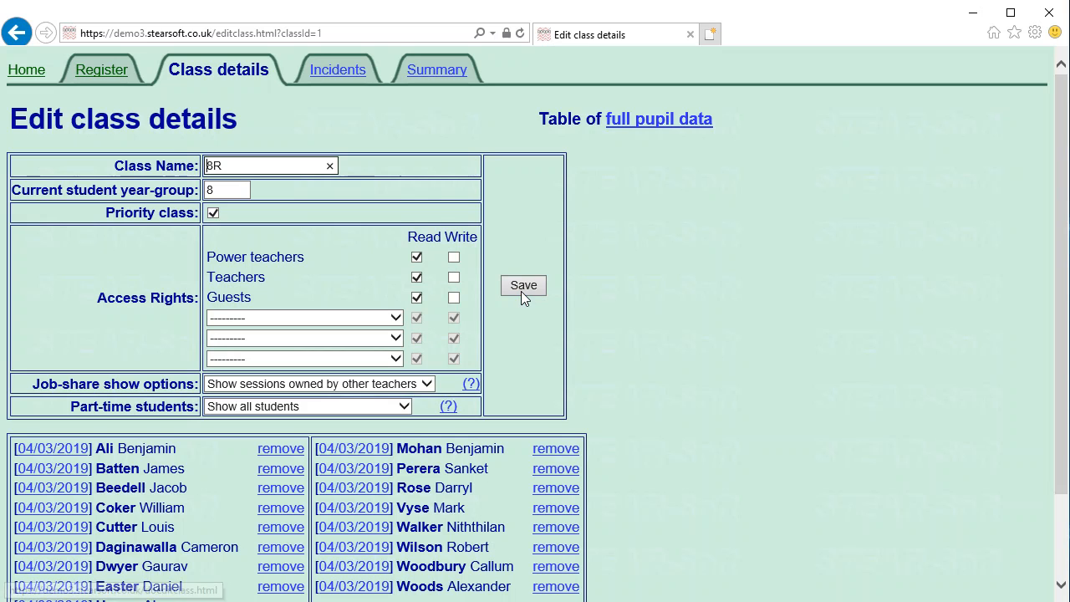
click(97, 75)
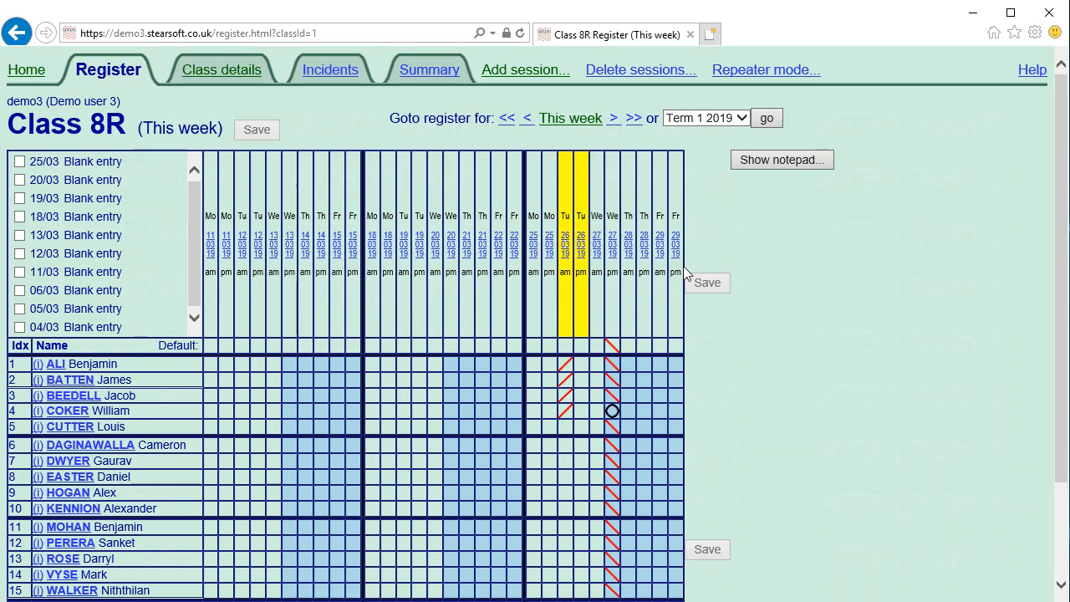
- Mark students 2 and 3 present in class 8R's Thursday 28/03 pm session and save the register
click(644, 384)
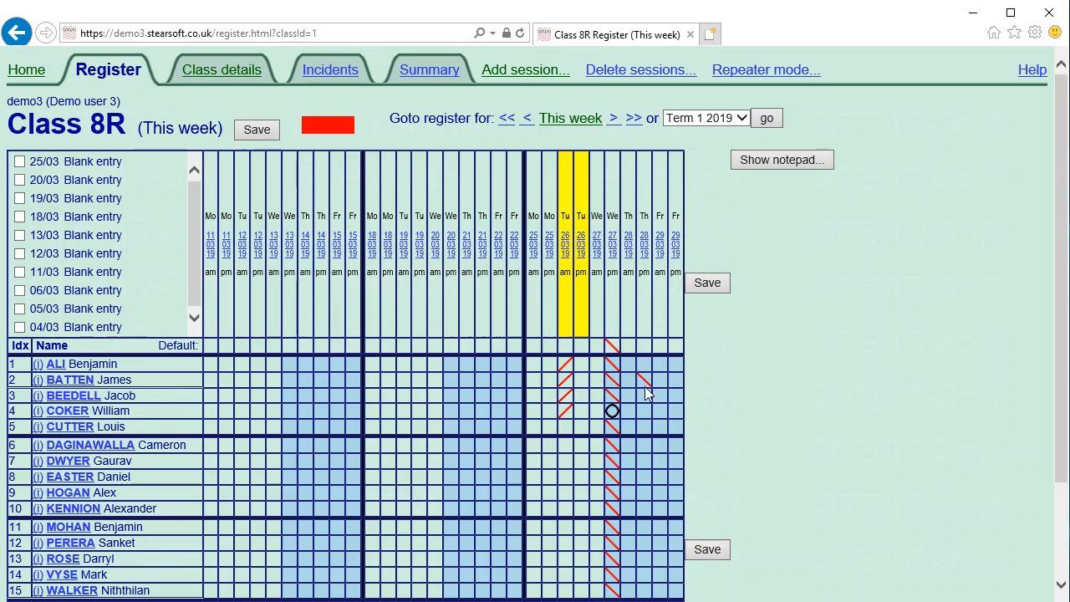
click(712, 287)
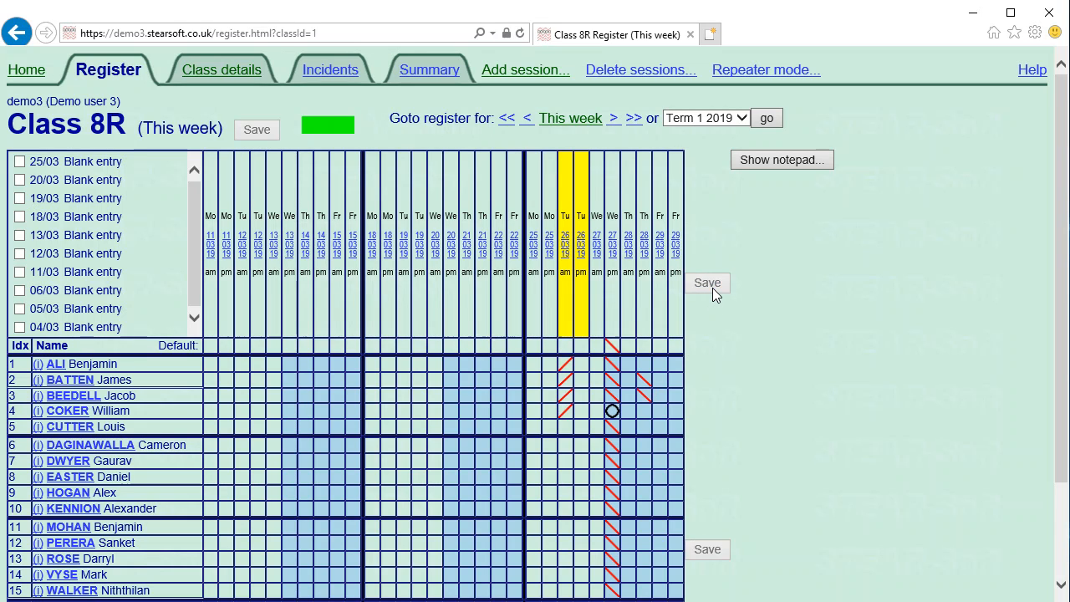
- Finish working as demo3, return to the administrator area, and log in to the teacher area as demo4
click(46, 74)
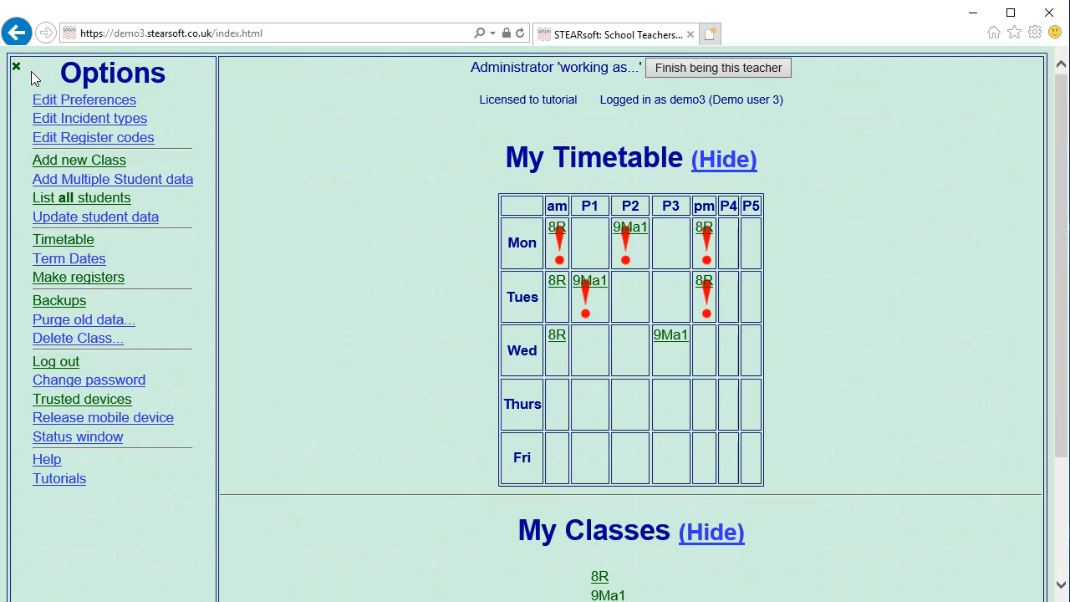
click(706, 69)
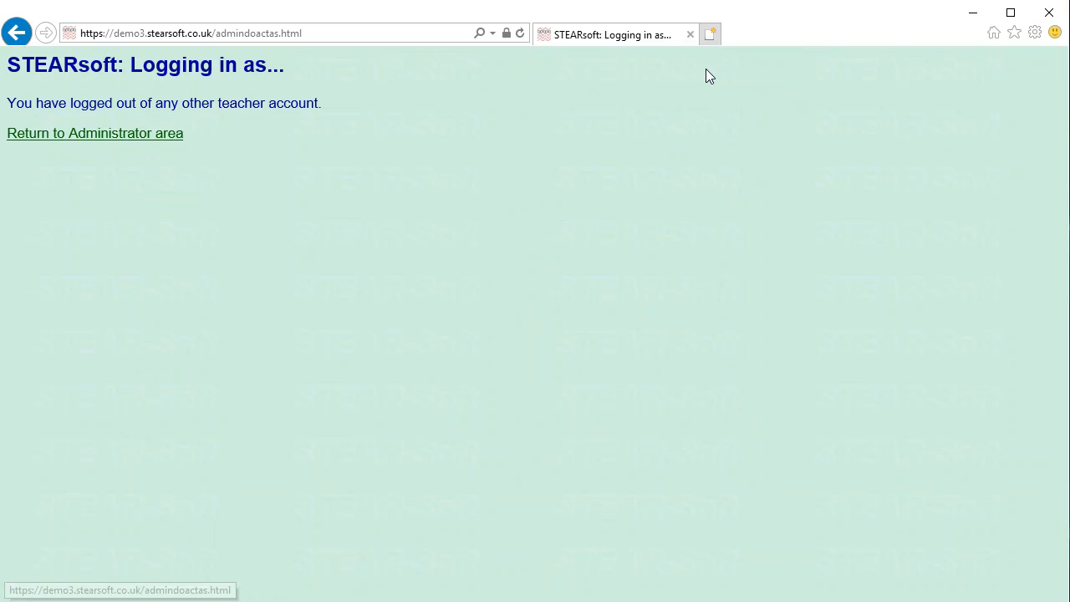
click(53, 135)
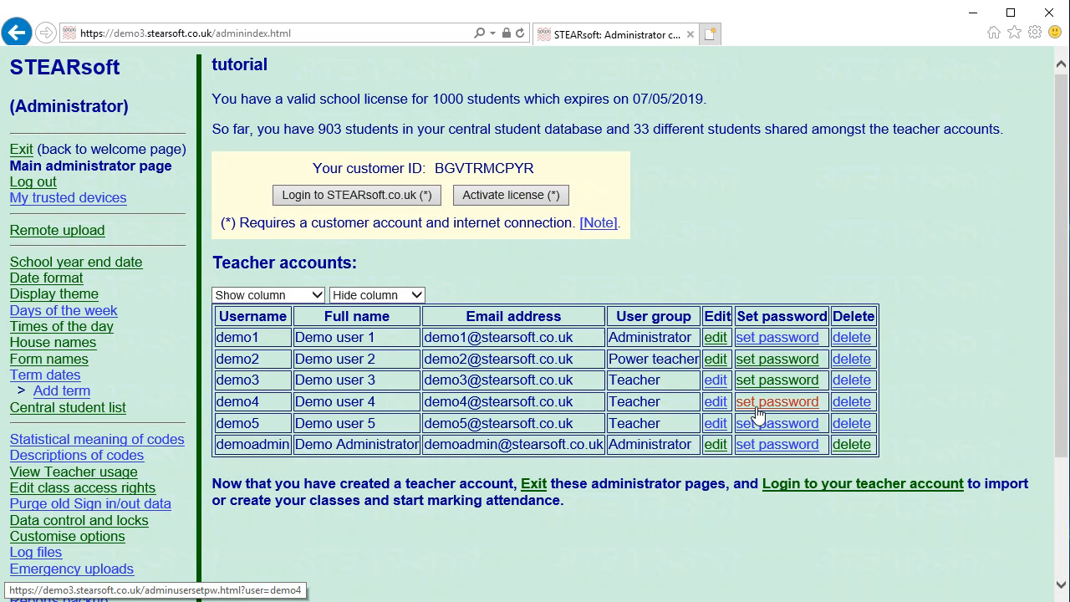
click(758, 405)
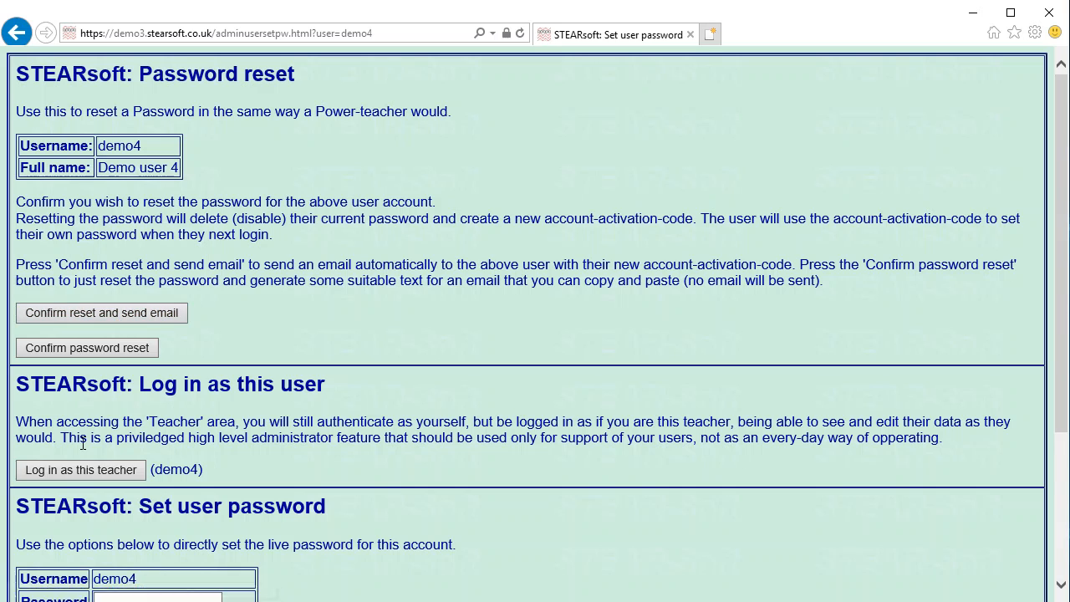
click(70, 472)
click(112, 204)
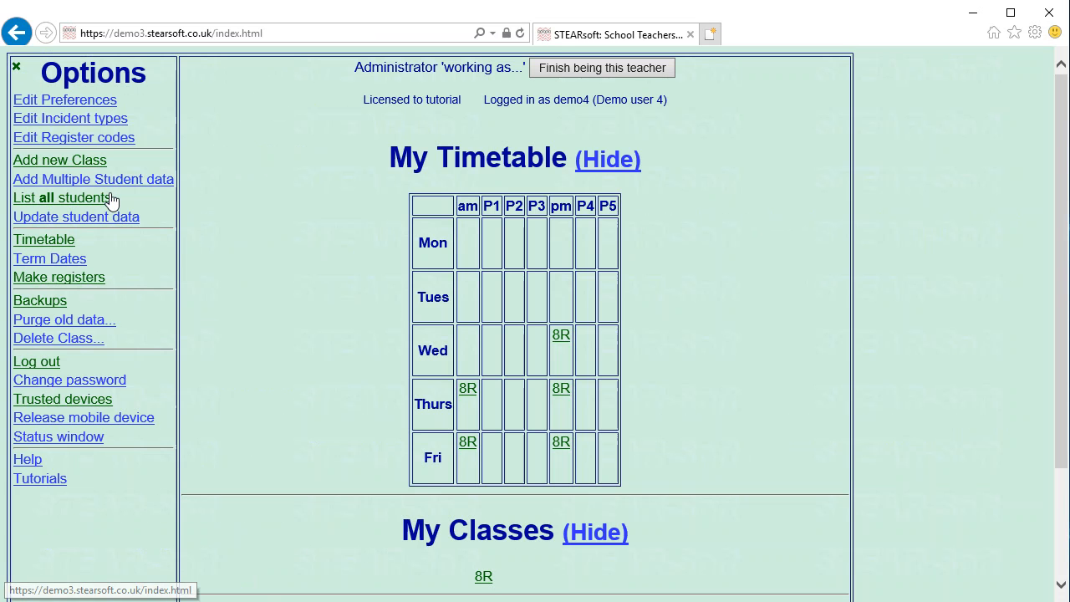
- Open demo4's class 8R register and try to mark student 5 in demo3's Tuesday 26/03 am session
click(469, 390)
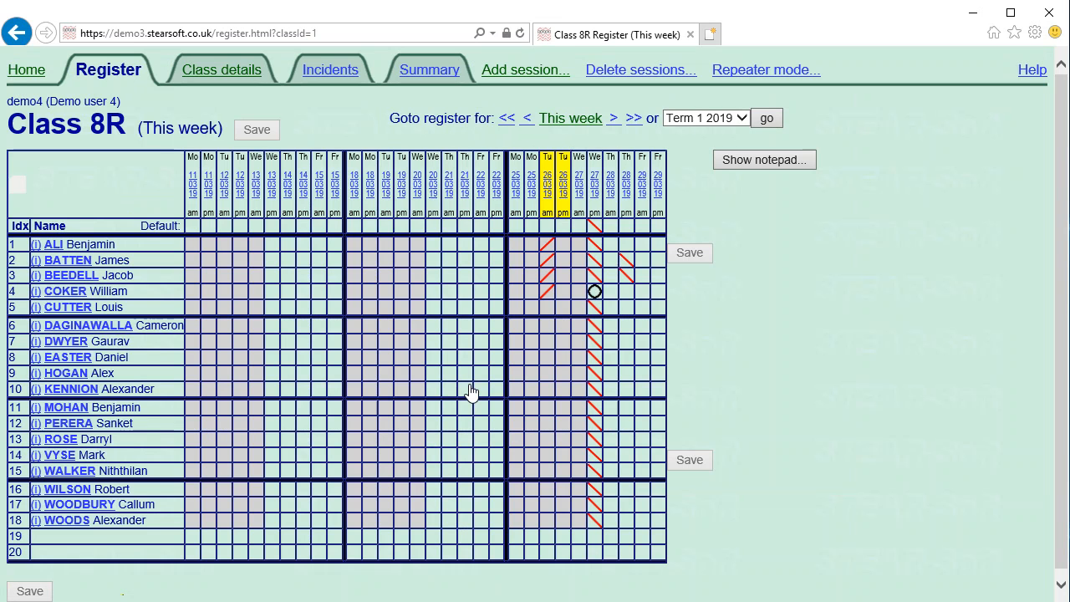
scroll(746, 344, down, 1)
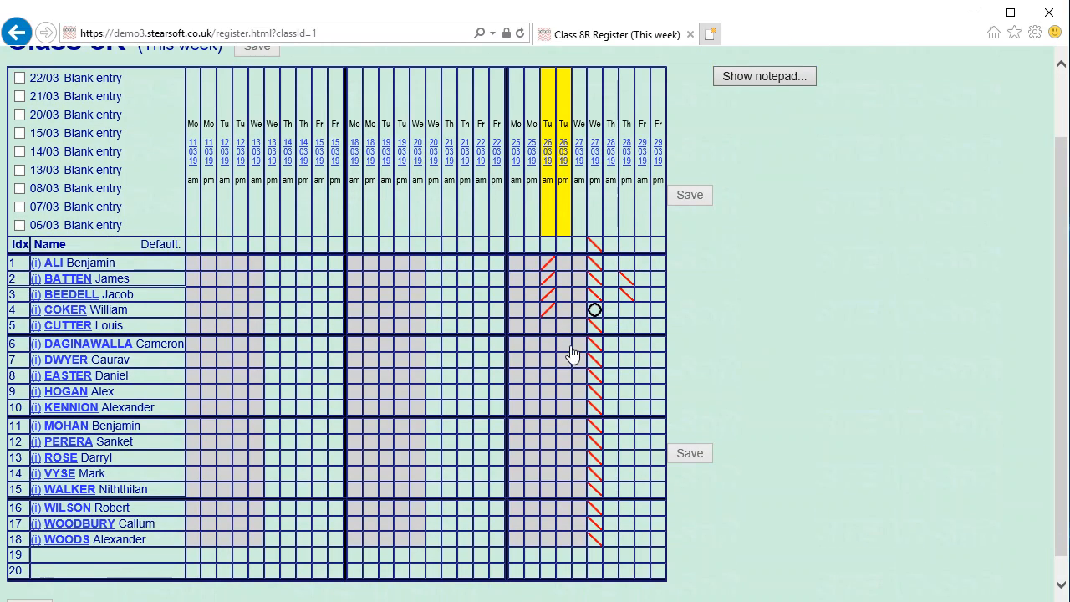
click(551, 334)
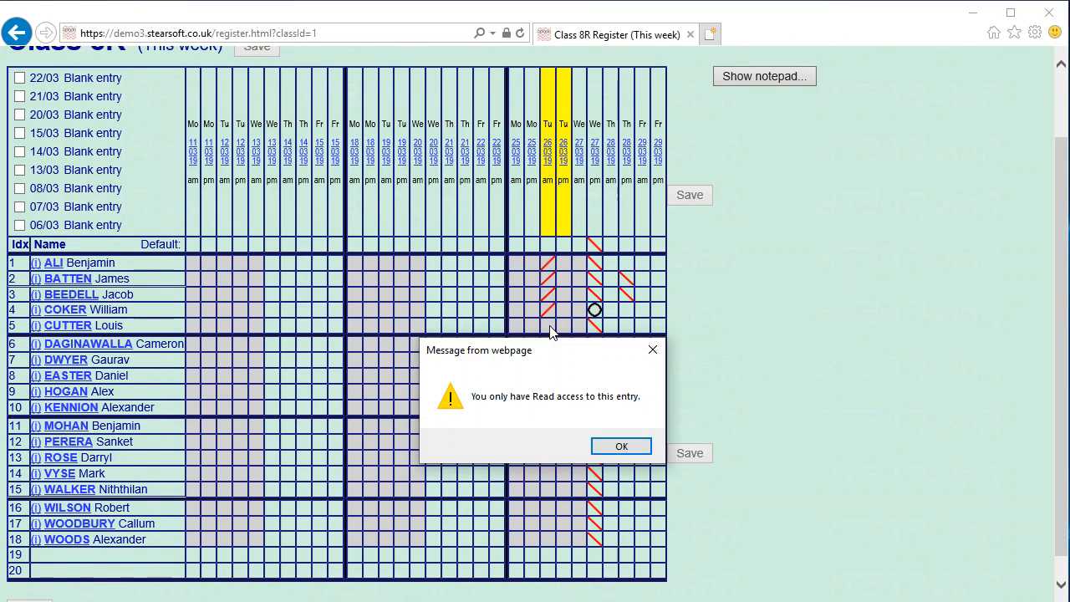
click(617, 447)
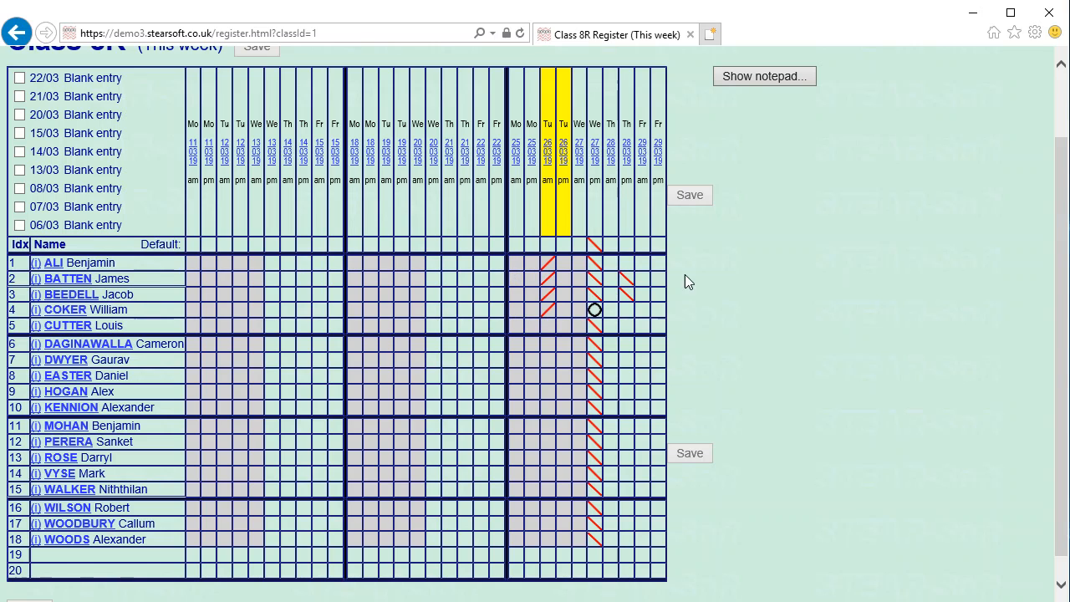
- Leave the class 8R register, finish working as demo4, and return to the administrator area
scroll(723, 273, up, 2)
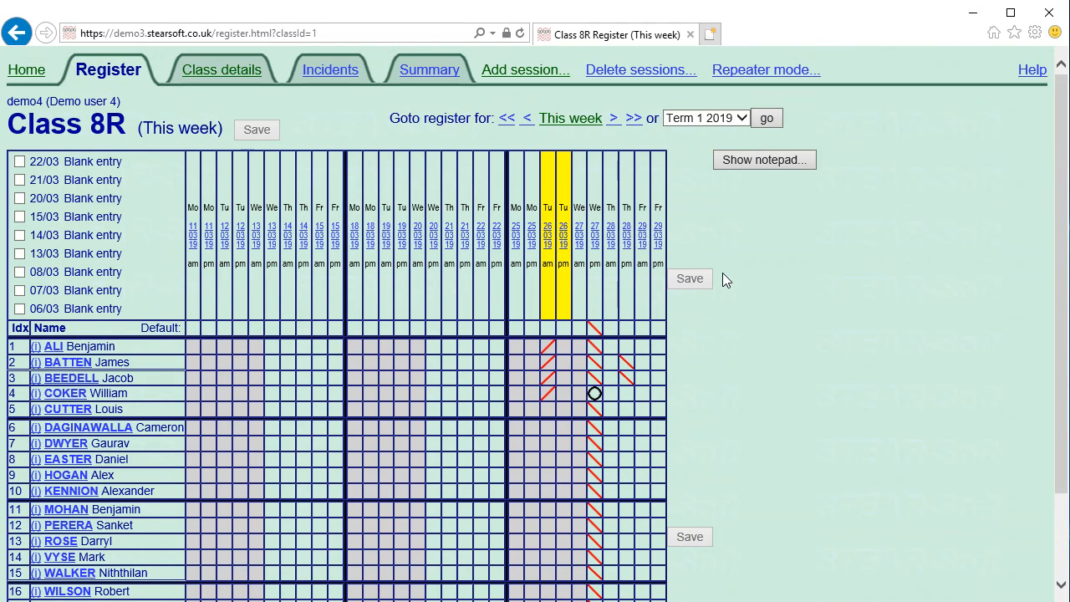
click(29, 69)
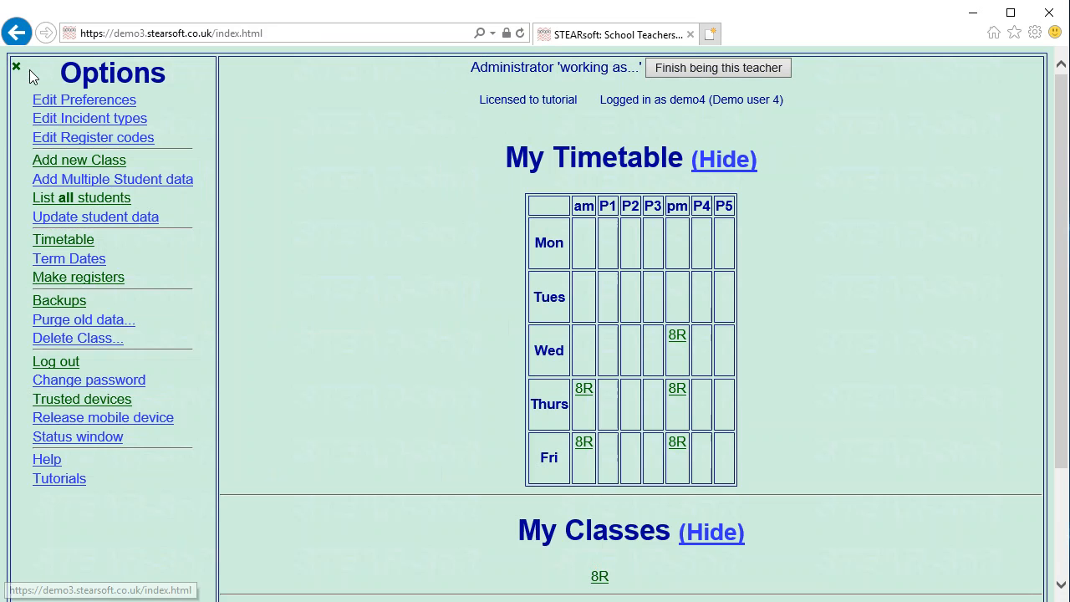
click(672, 72)
click(125, 134)
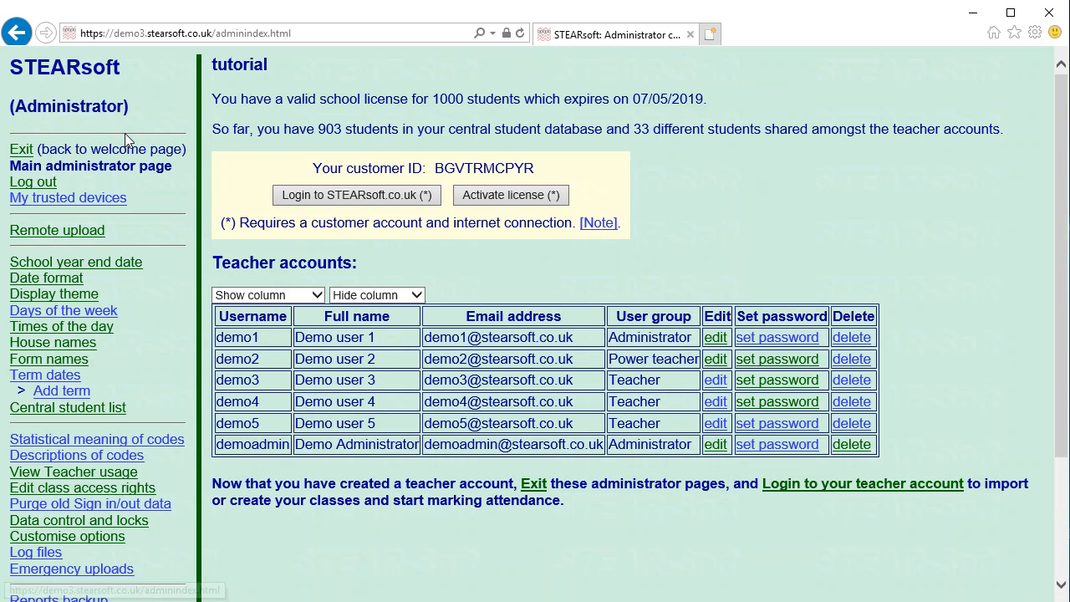